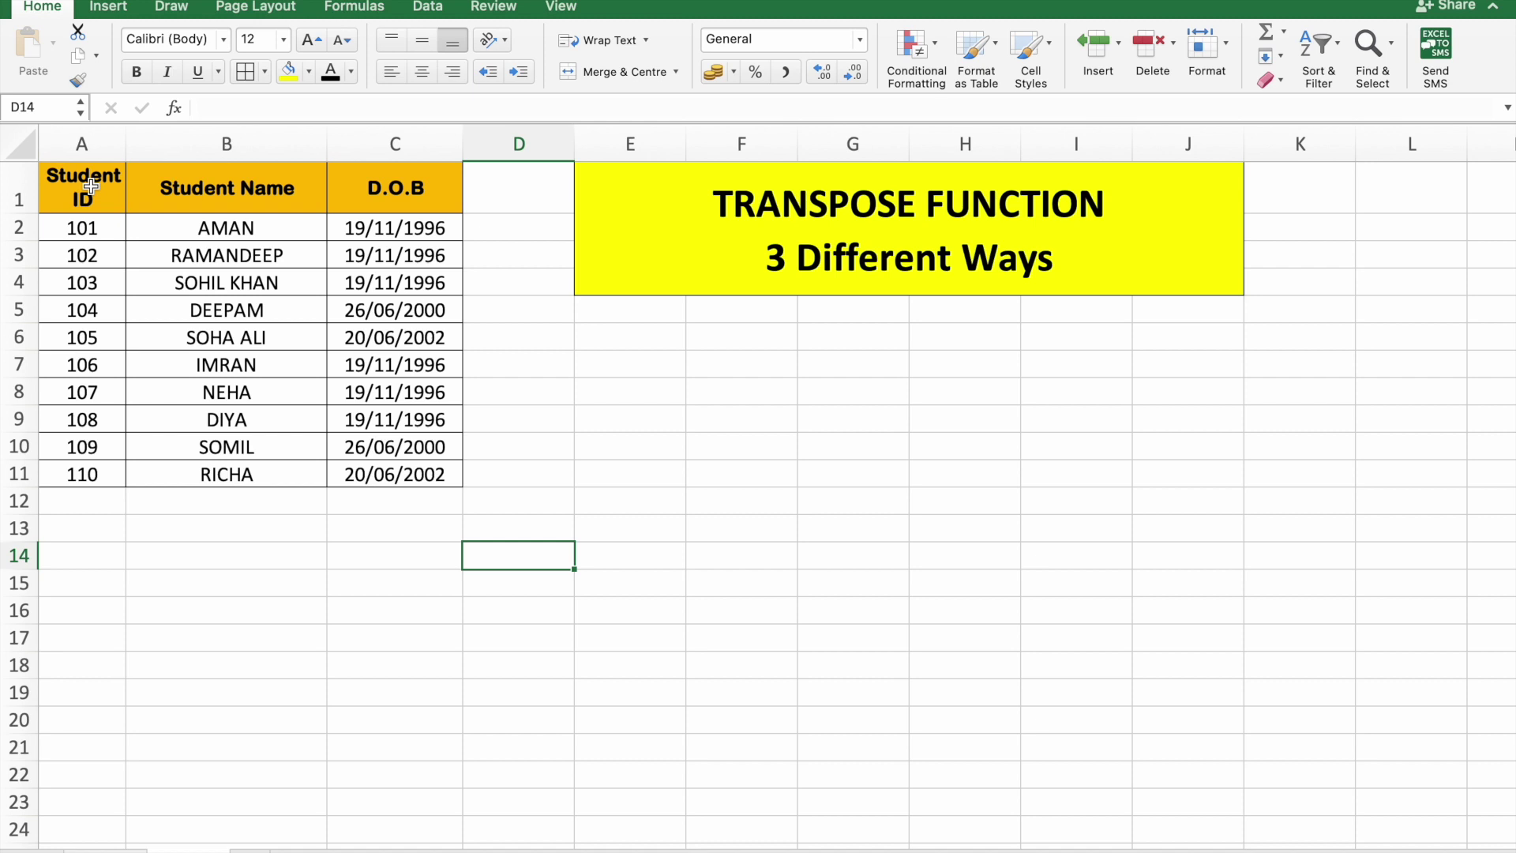
Copy the student table A1:C11 with its headers and right-click destination cell E12.
{"action": "left_click_drag", "start_coordinate": [90, 187], "coordinate": [364, 477]}
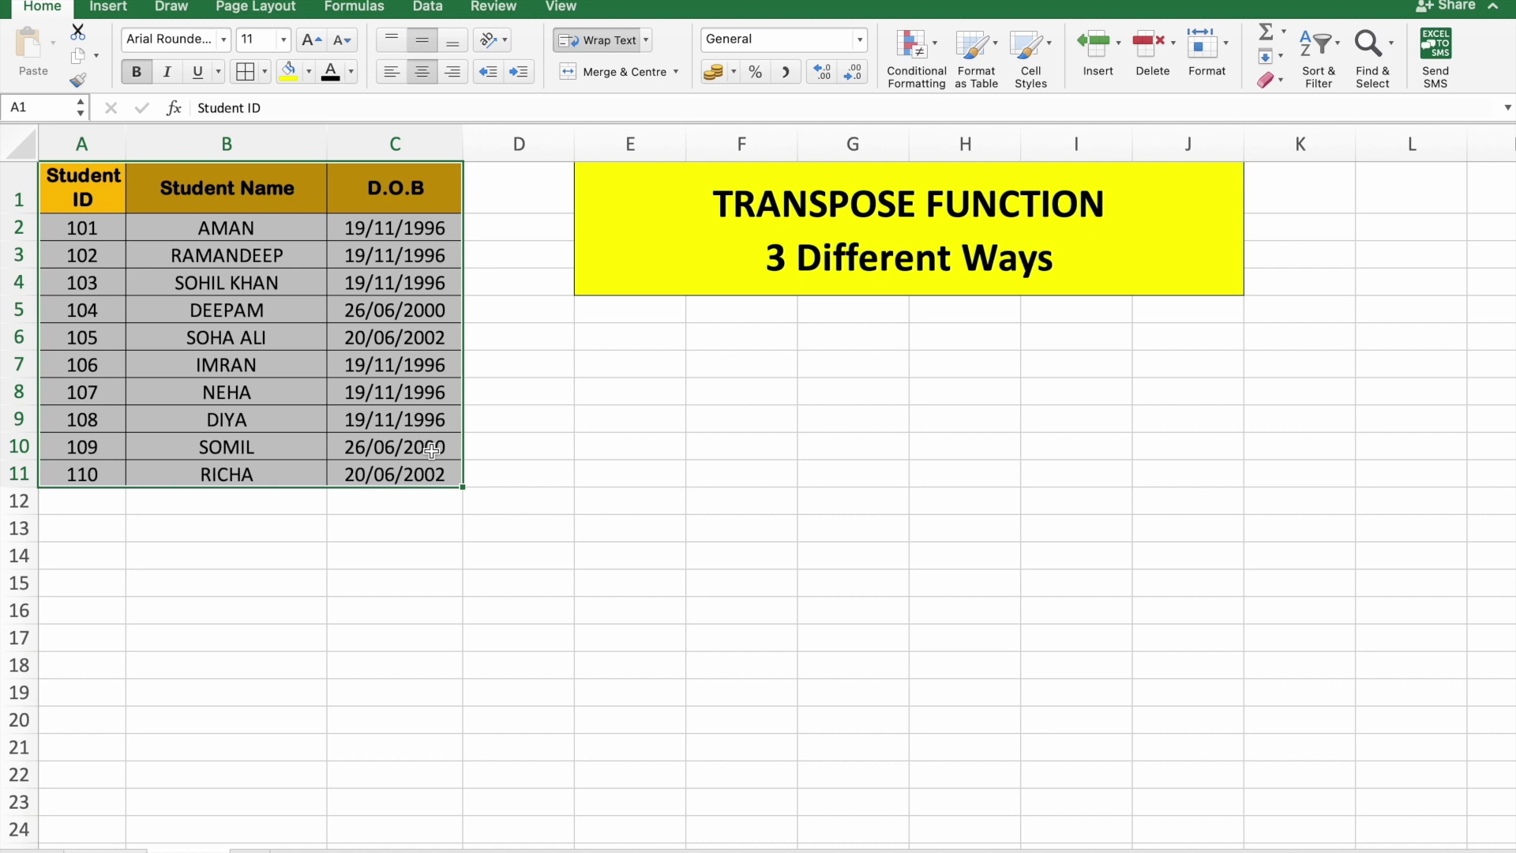
{"action": "right_click", "coordinate": [330, 344]}
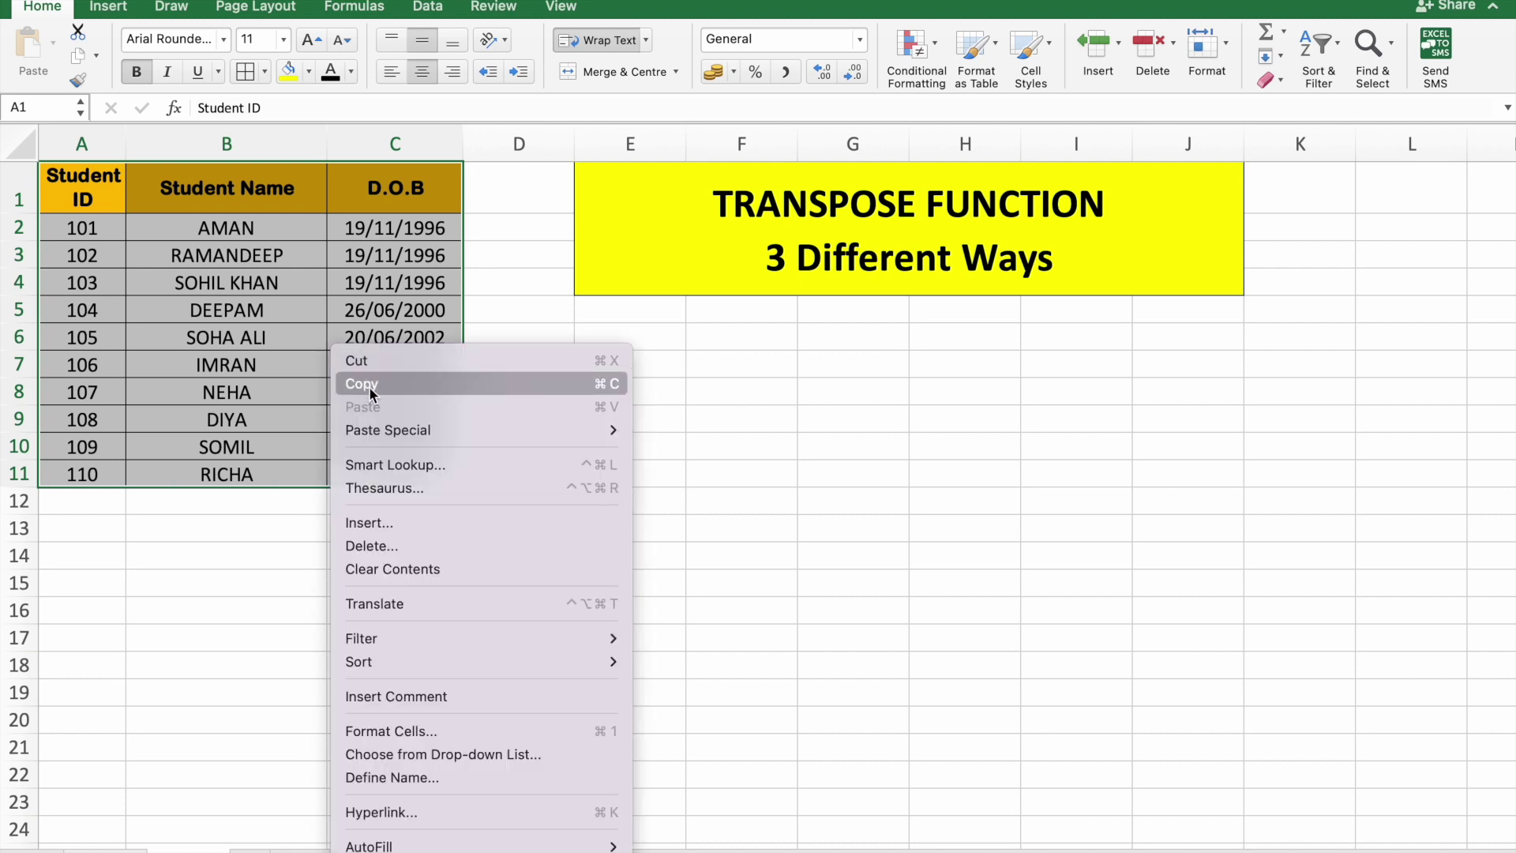
{"action": "left_click", "coordinate": [369, 387]}
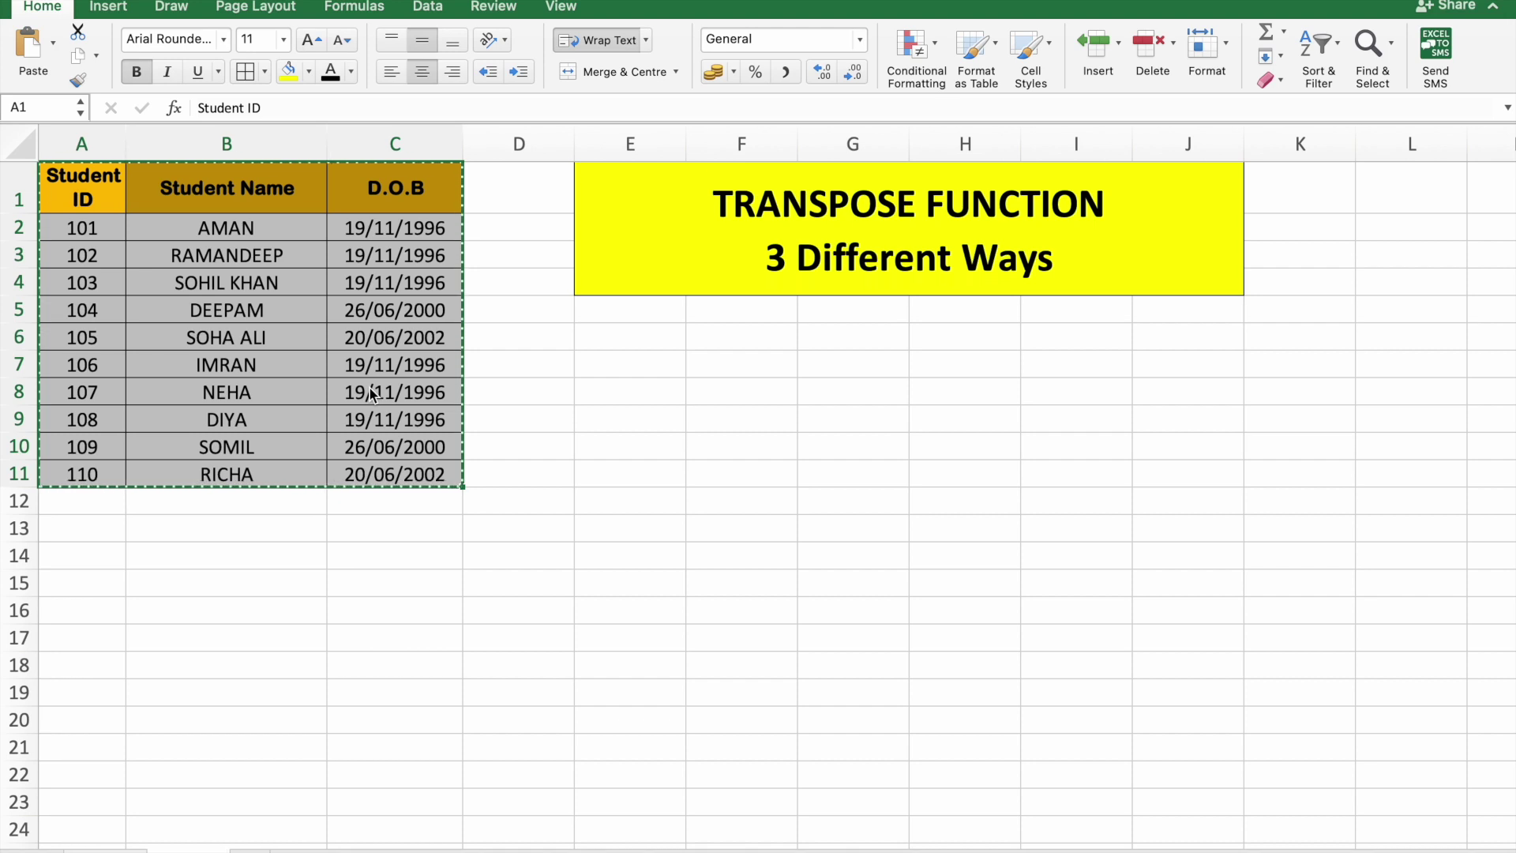
{"action": "left_click", "coordinate": [653, 507]}
{"action": "right_click", "coordinate": [653, 507]}
{"action": "mouse_move", "coordinate": [709, 472]}
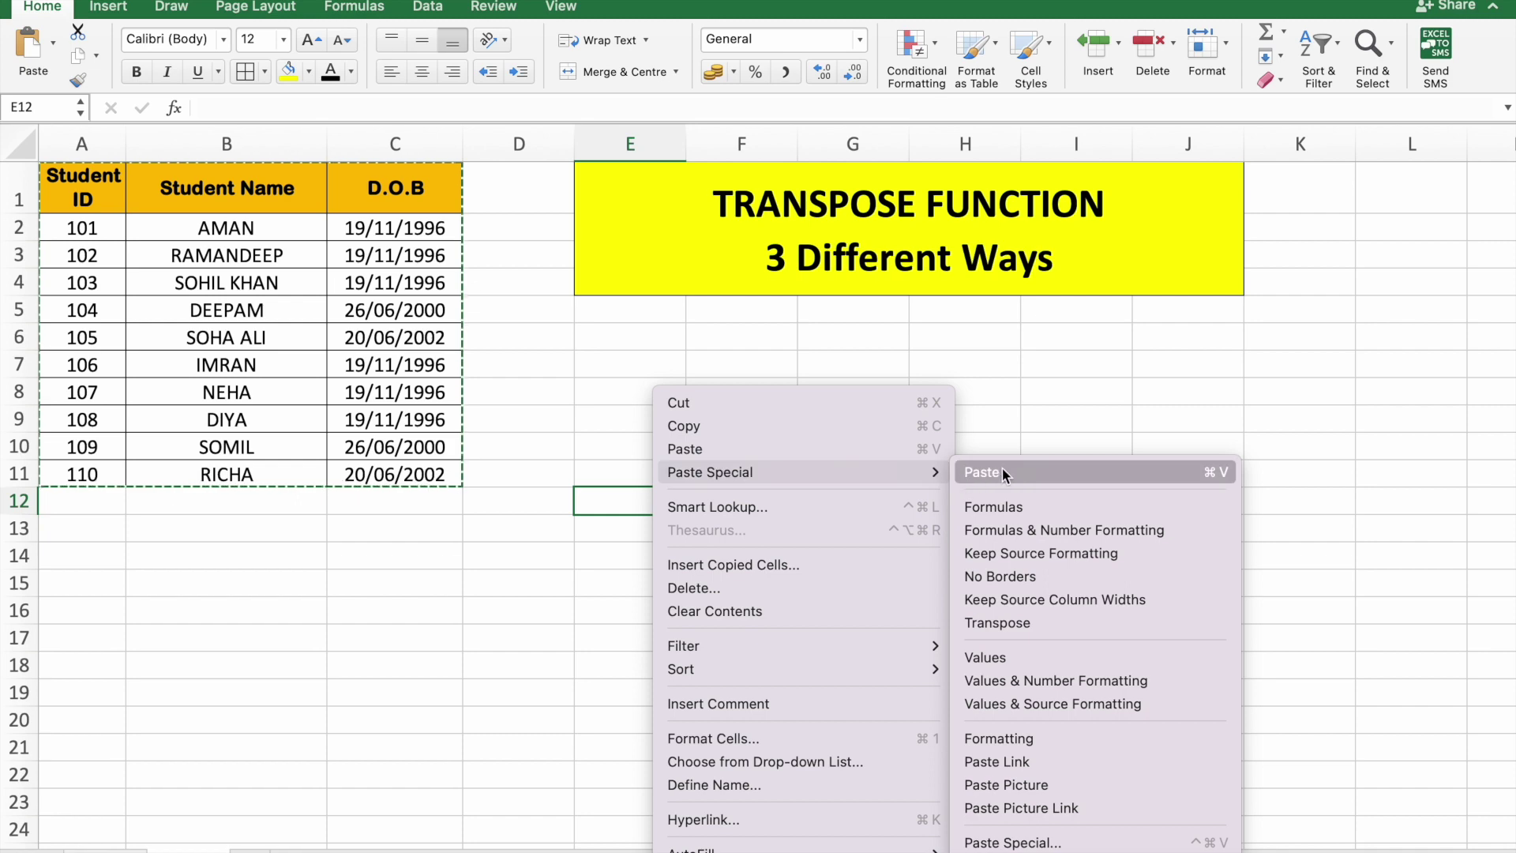
Paste the table at E12 through Paste Special with Transpose ticked.
{"action": "left_click", "coordinate": [983, 842]}
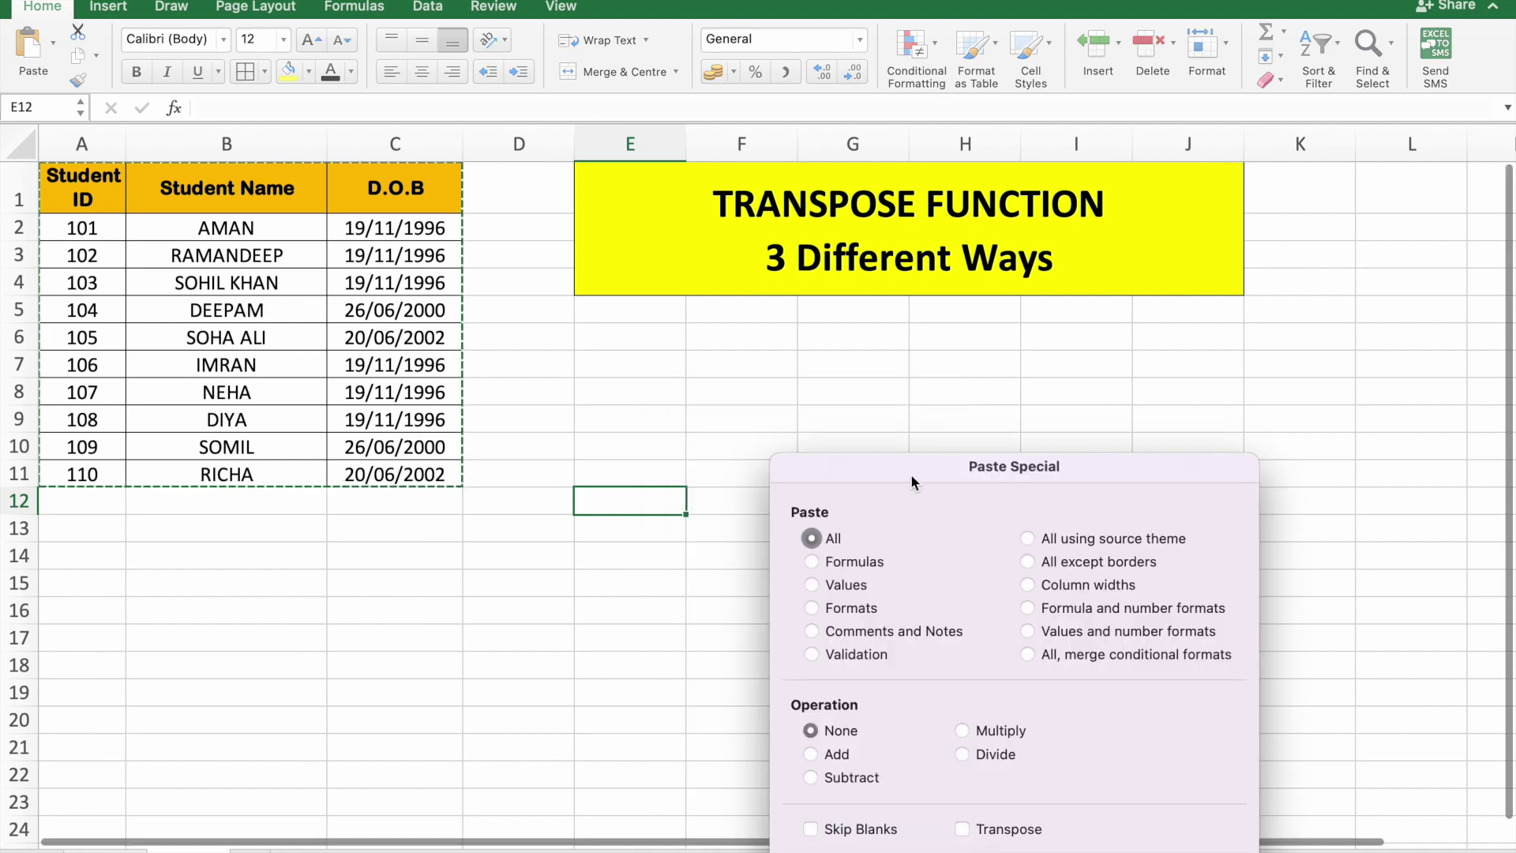
{"action": "left_click_drag", "start_coordinate": [911, 482], "coordinate": [945, 308]}
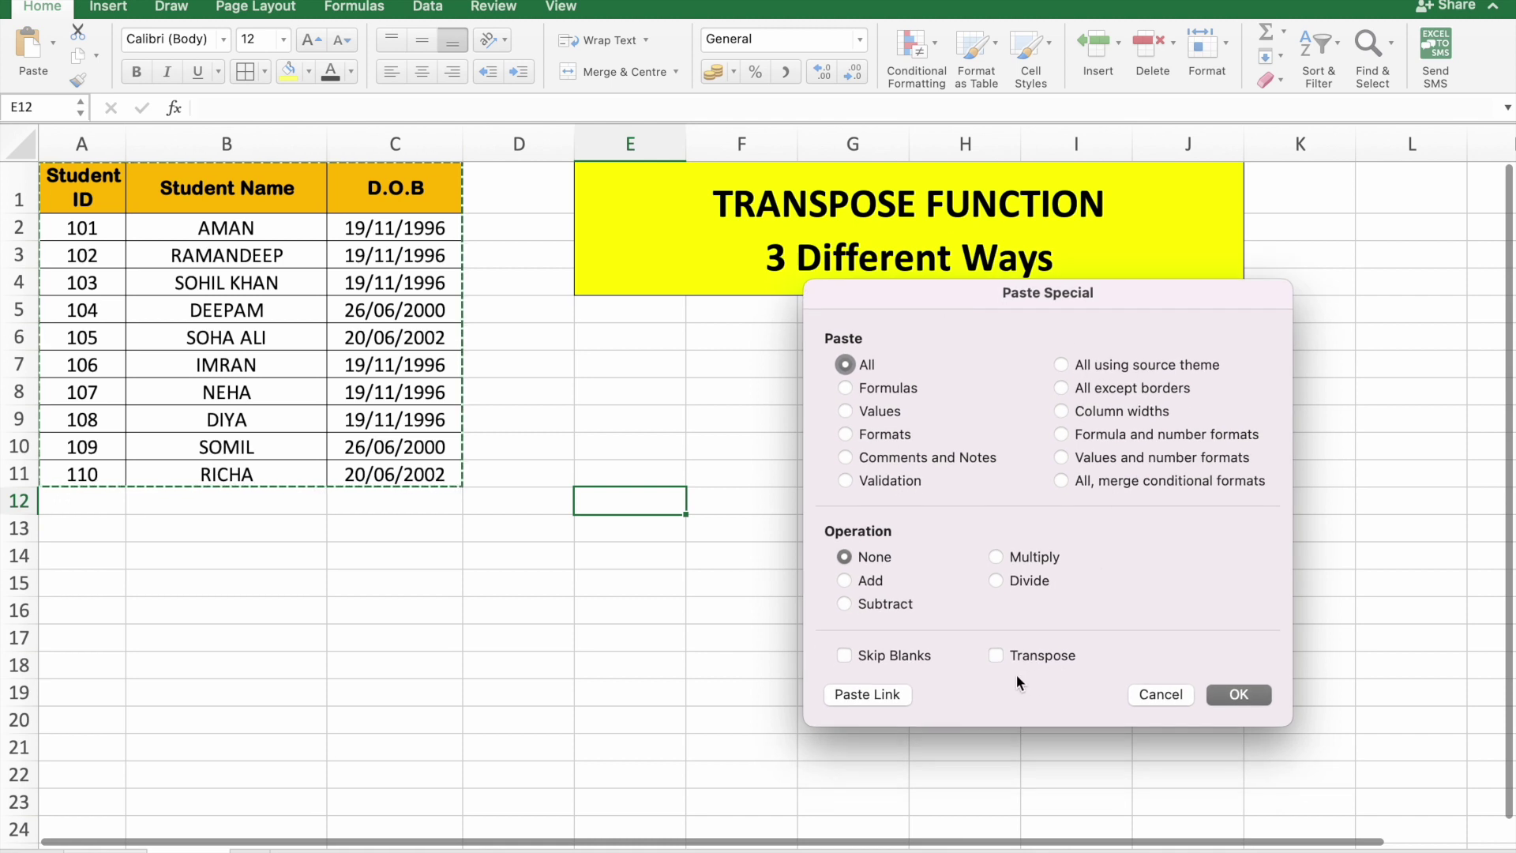
{"action": "left_click", "coordinate": [997, 656]}
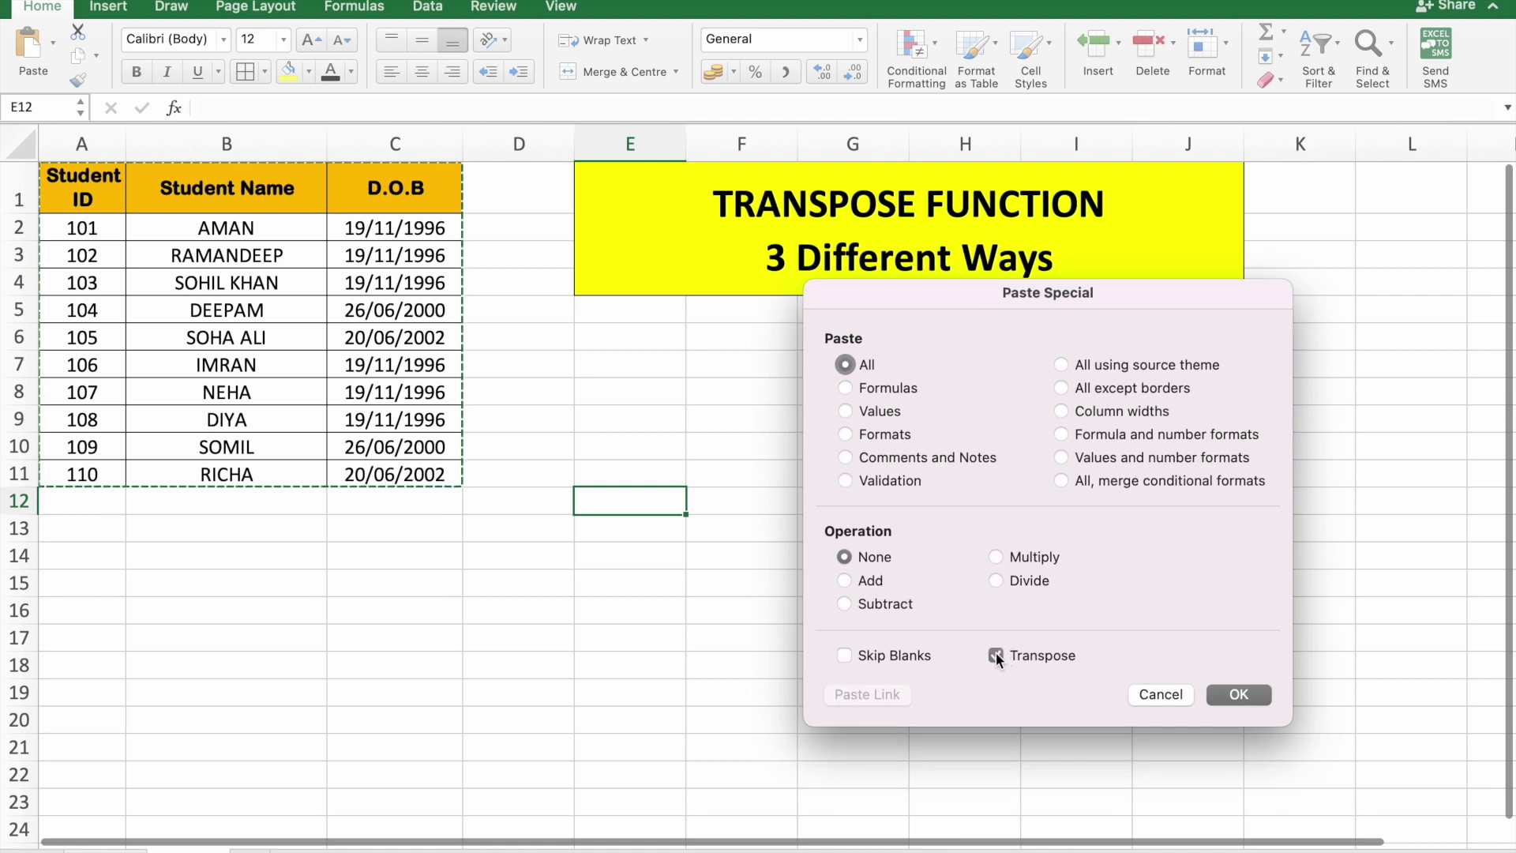
{"action": "left_click", "coordinate": [1258, 698]}
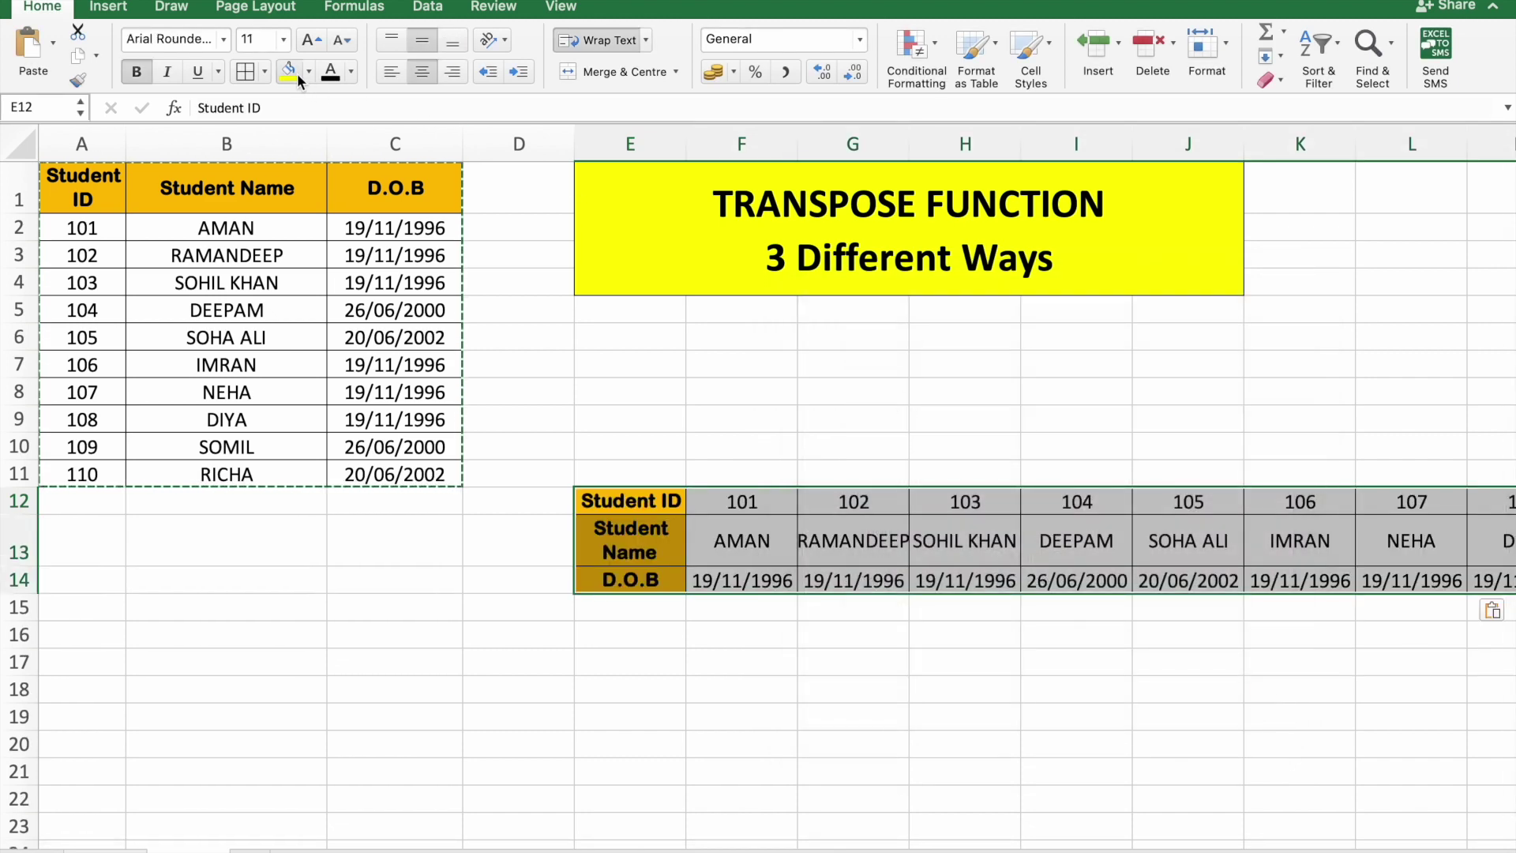
{"action": "scroll", "coordinate": [729, 612], "scroll_direction": "right", "scroll_amount": 5}
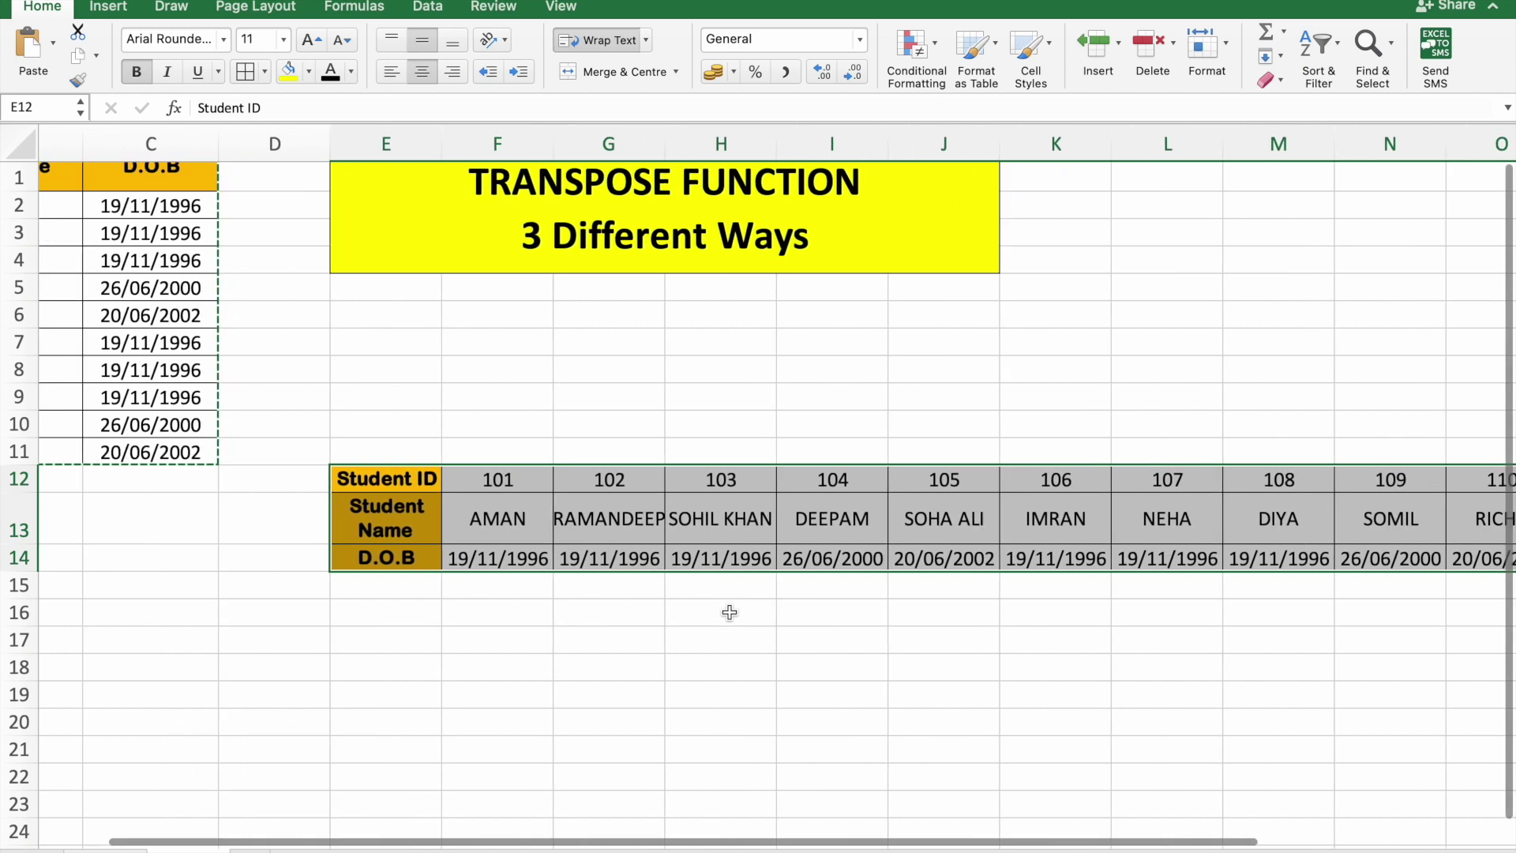
{"action": "scroll", "coordinate": [729, 613], "scroll_direction": "right", "scroll_amount": 5}
{"action": "scroll", "coordinate": [729, 612], "scroll_direction": "left", "scroll_amount": 2}
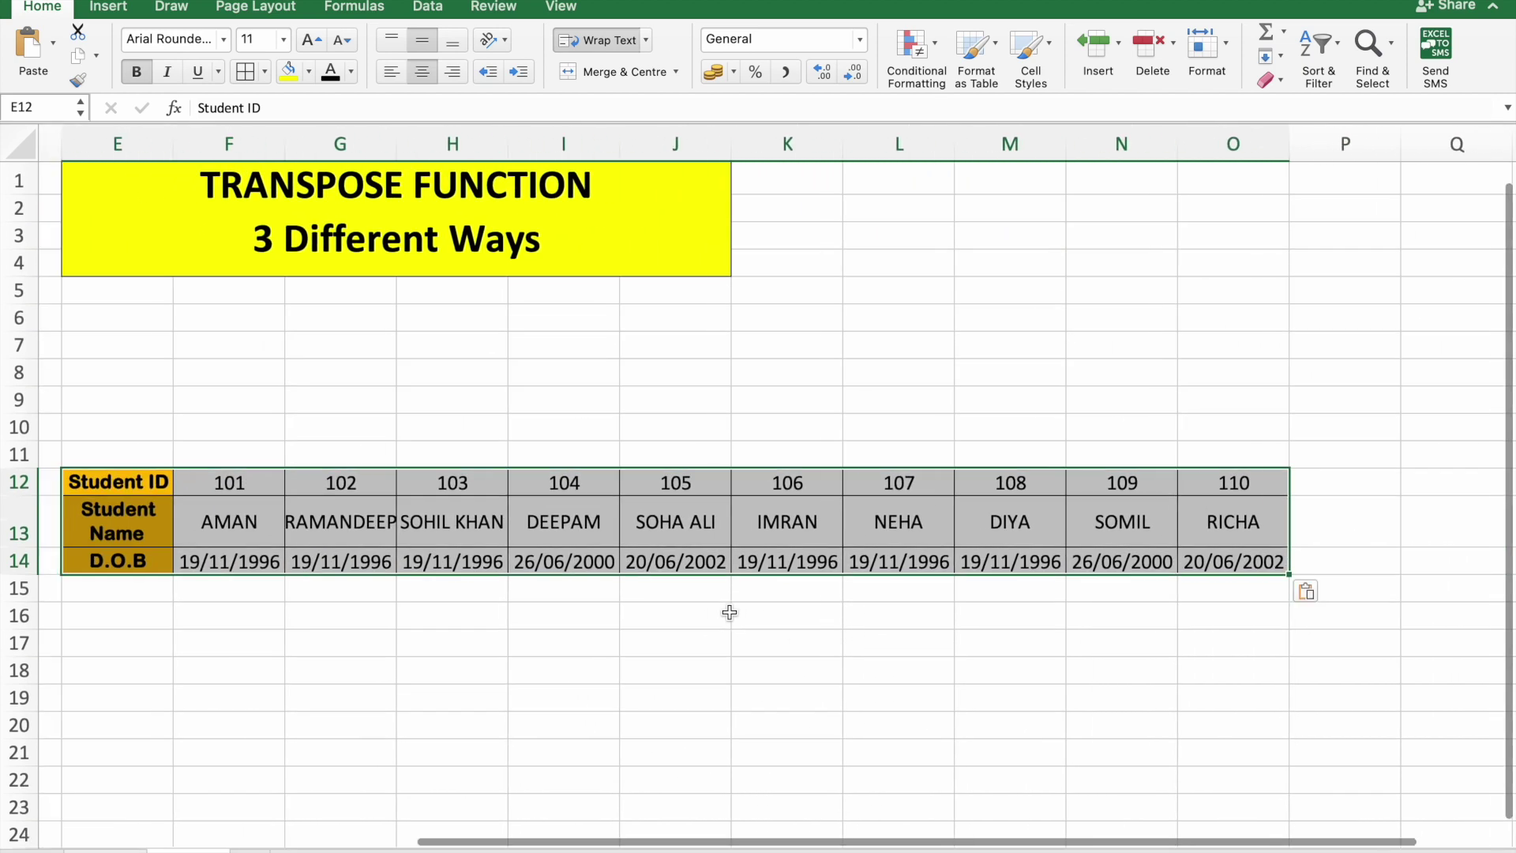
{"action": "scroll", "coordinate": [729, 613], "scroll_direction": "left", "scroll_amount": 1}
{"action": "scroll", "coordinate": [729, 613], "scroll_direction": "left", "scroll_amount": 4}
{"action": "scroll", "coordinate": [729, 612], "scroll_direction": "left", "scroll_amount": 1}
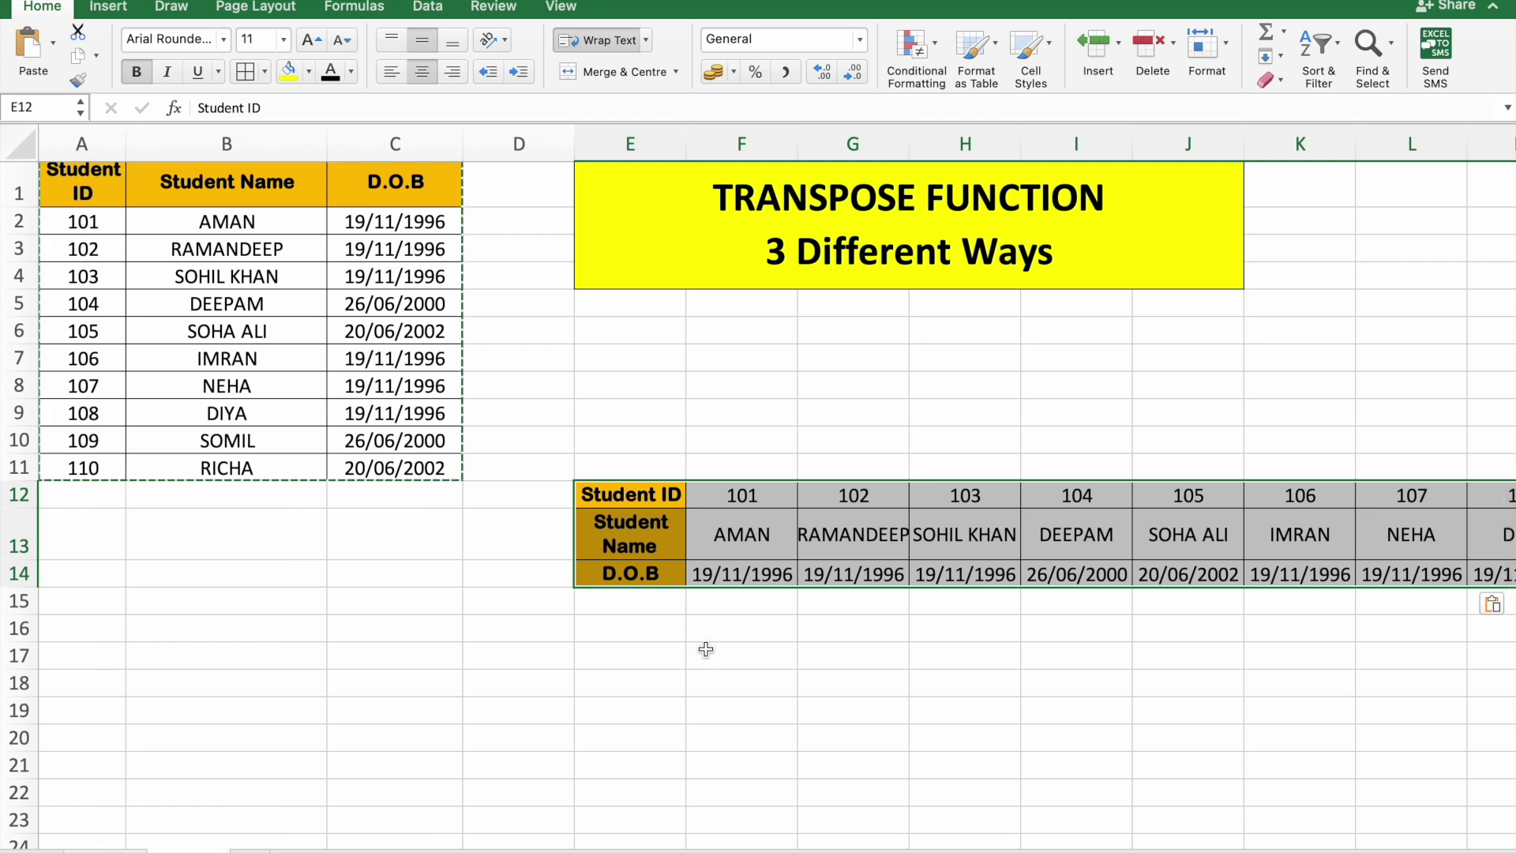
{"action": "left_click", "coordinate": [628, 653]}
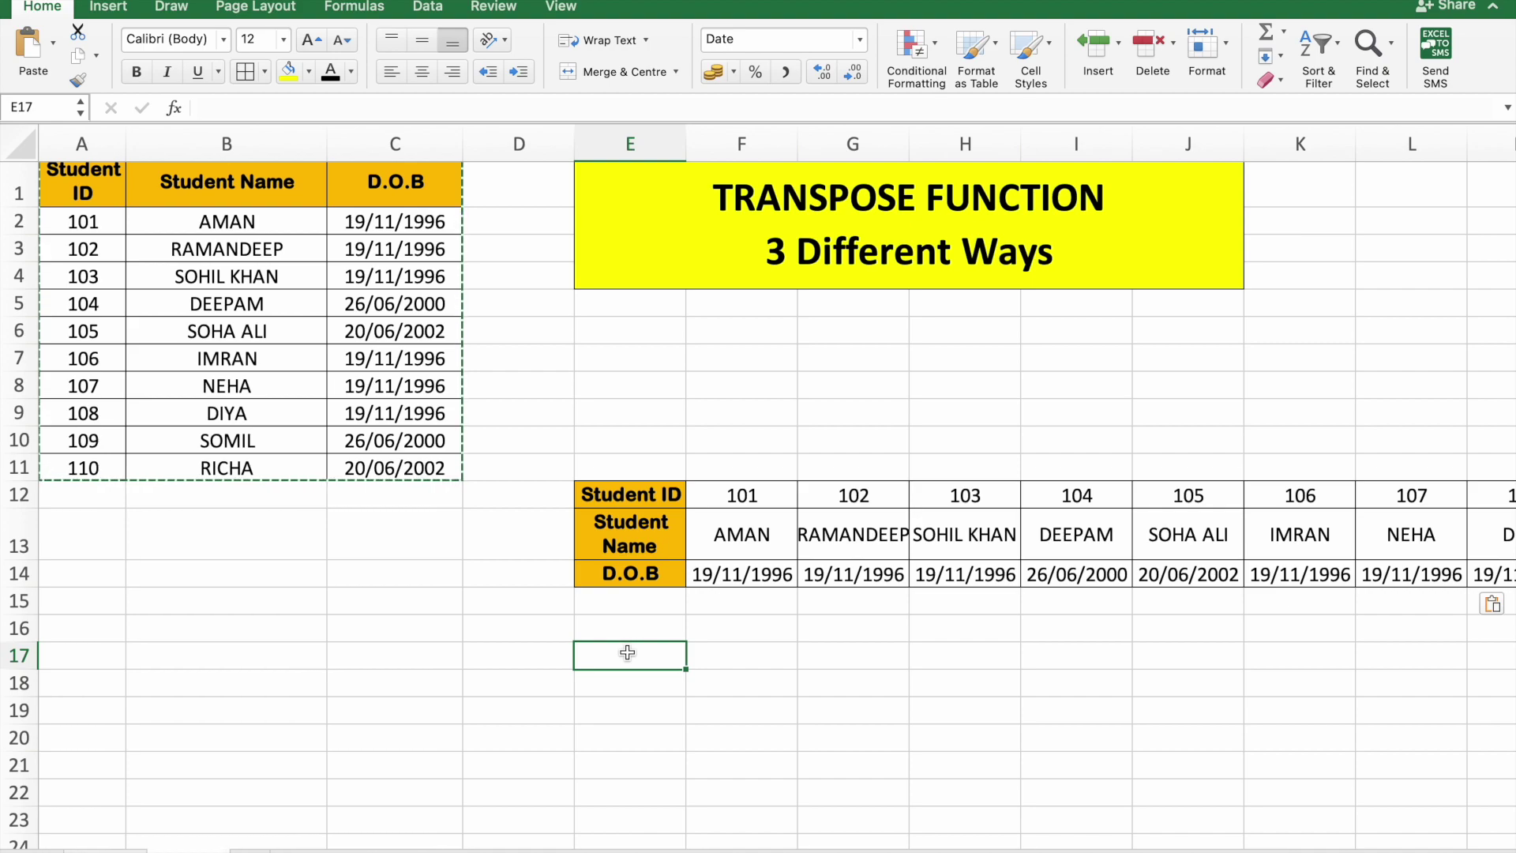
{"action": "scroll", "coordinate": [627, 652], "scroll_direction": "down", "scroll_amount": 3}
{"action": "scroll", "coordinate": [628, 652], "scroll_direction": "right", "scroll_amount": 2}
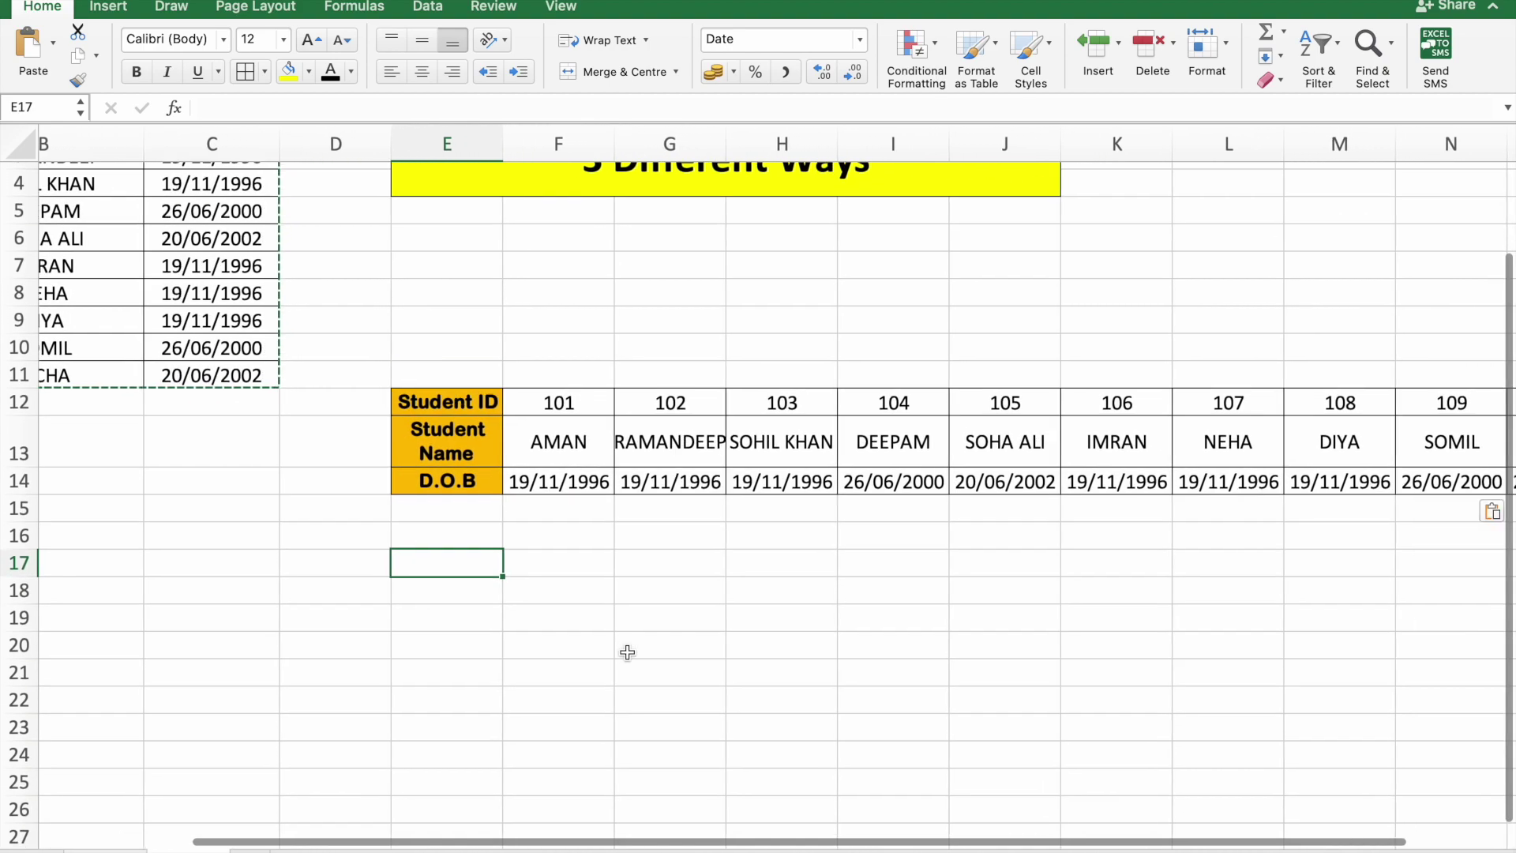
{"action": "scroll", "coordinate": [628, 652], "scroll_direction": "right", "scroll_amount": 3}
{"action": "scroll", "coordinate": [628, 652], "scroll_direction": "down", "scroll_amount": 1}
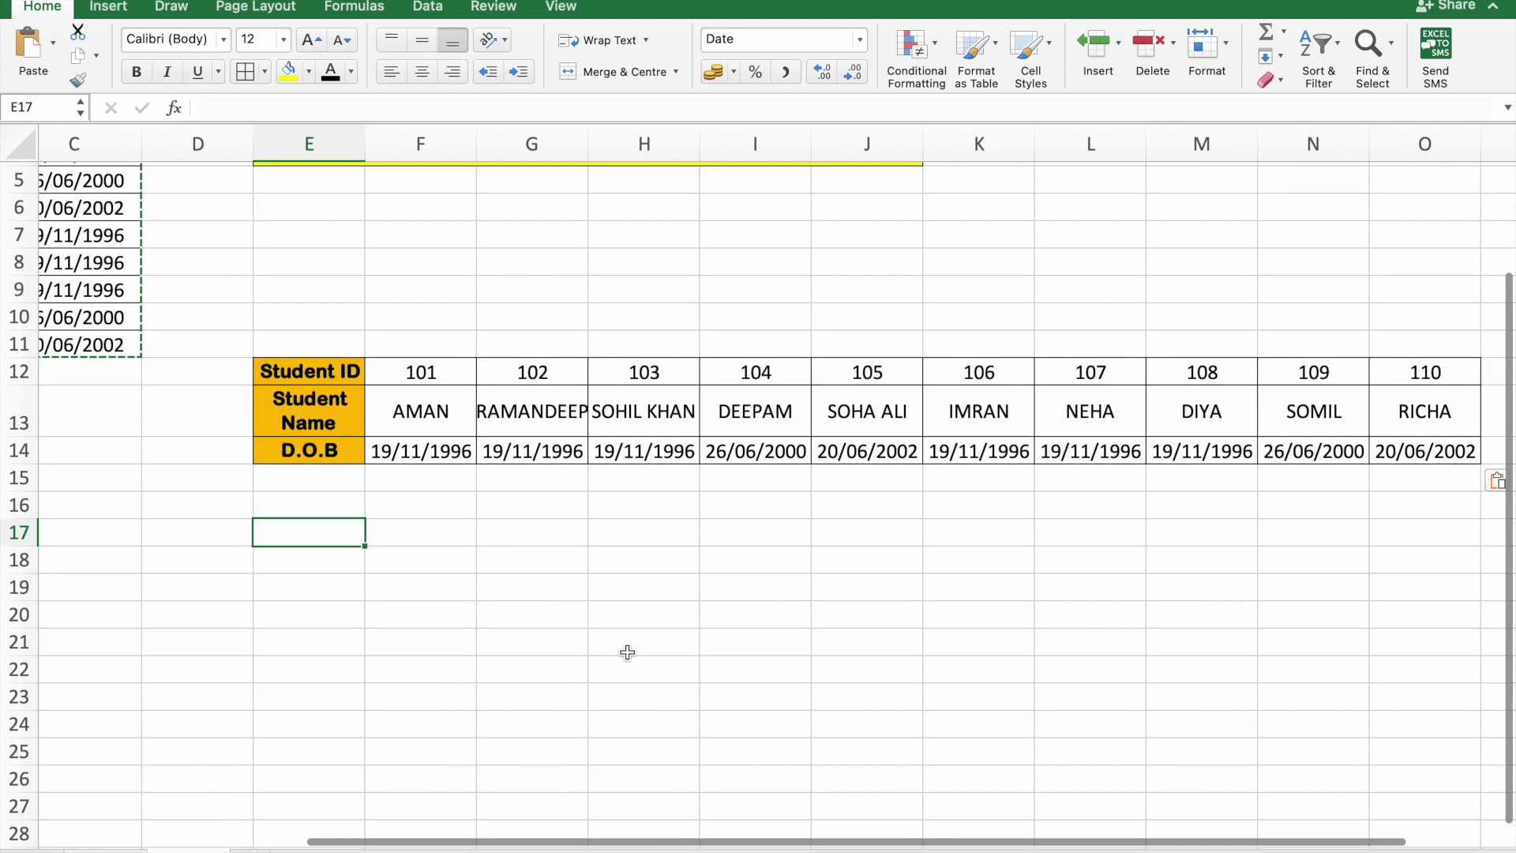
{"action": "left_click_drag", "start_coordinate": [325, 534], "coordinate": [324, 584]}
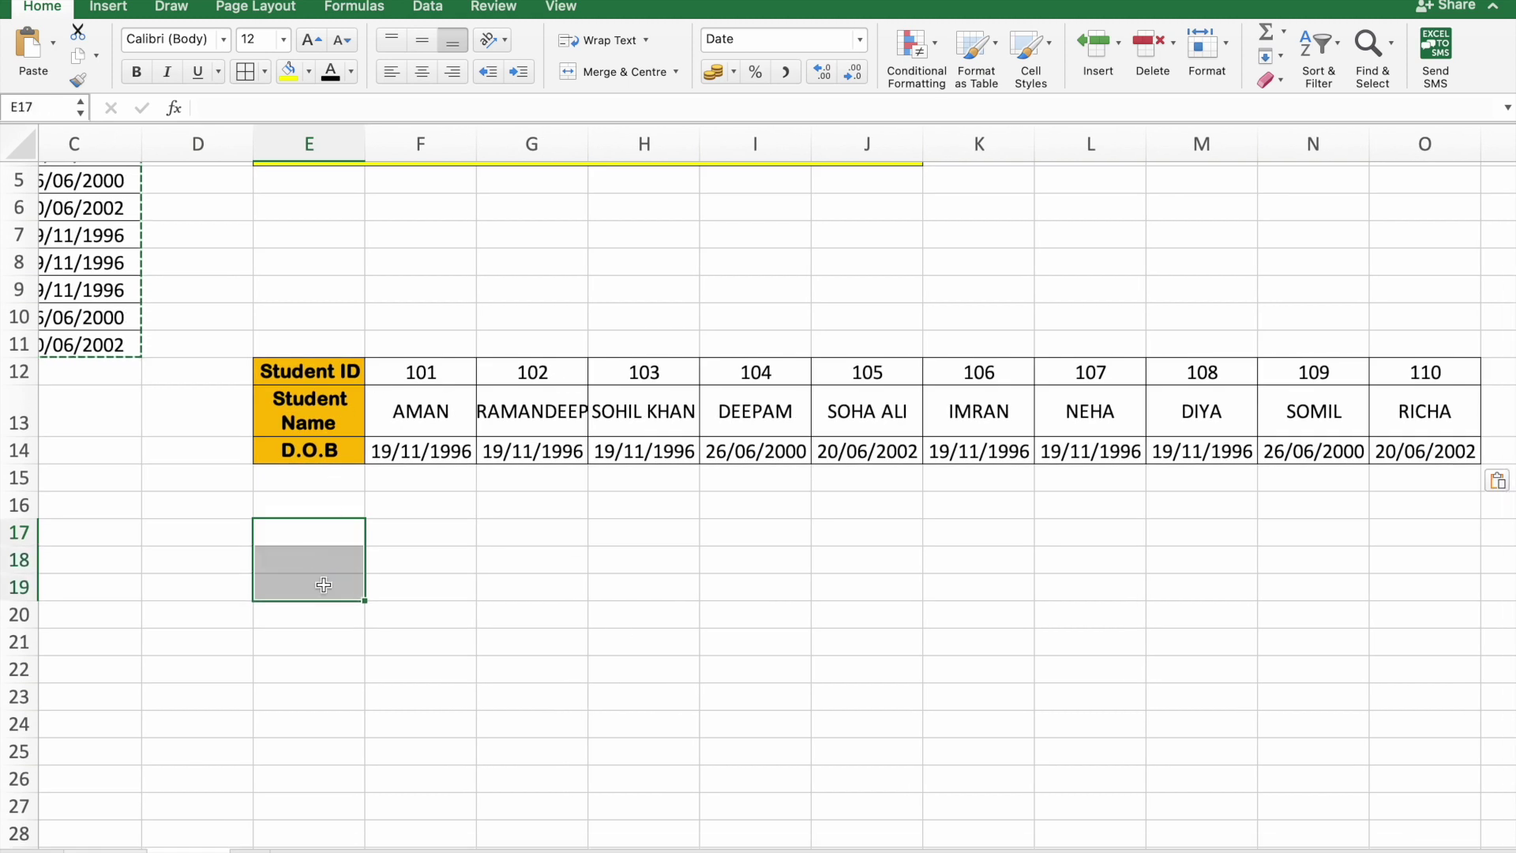
Return to the top-left of the sheet and select E17:E19, three rows tall.
{"action": "scroll", "coordinate": [324, 584], "scroll_direction": "left", "scroll_amount": 2}
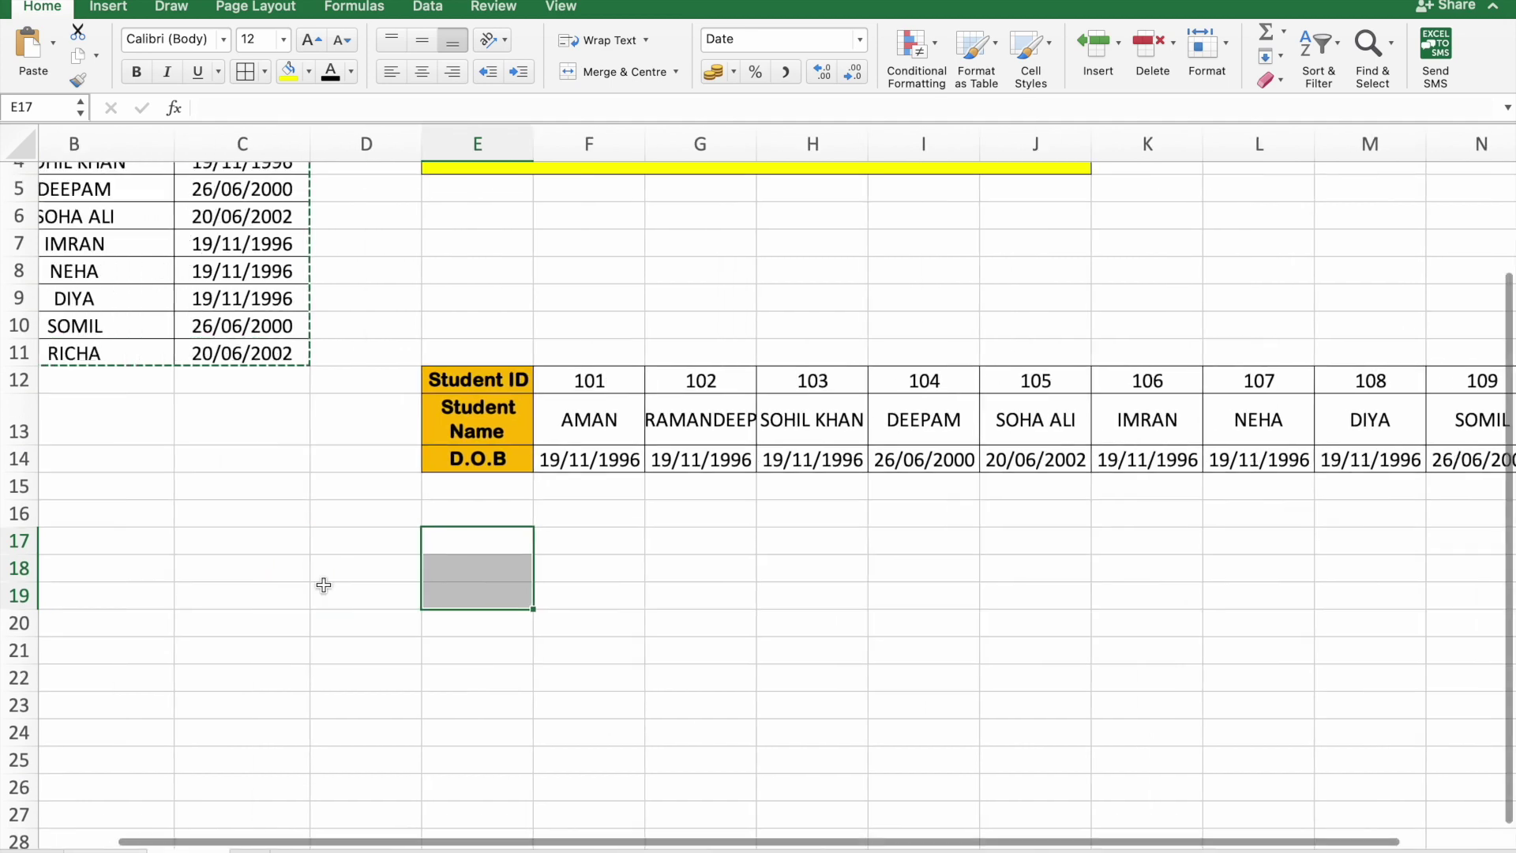
{"action": "scroll", "coordinate": [324, 584], "scroll_direction": "left", "scroll_amount": 2}
{"action": "scroll", "coordinate": [324, 584], "scroll_direction": "up", "scroll_amount": 3}
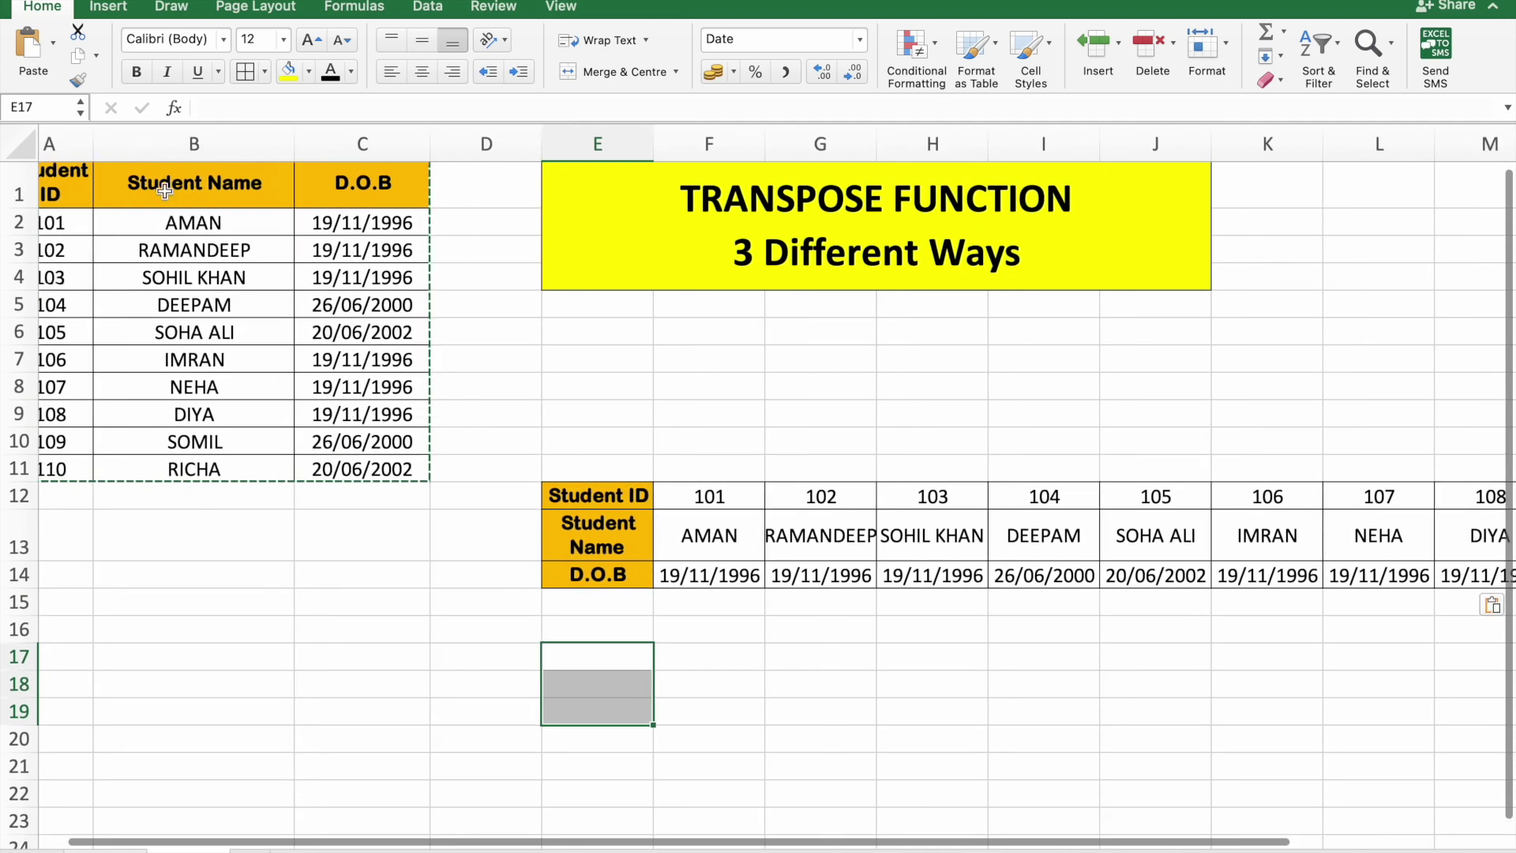
{"action": "scroll", "coordinate": [152, 198], "scroll_direction": "up", "scroll_amount": 1}
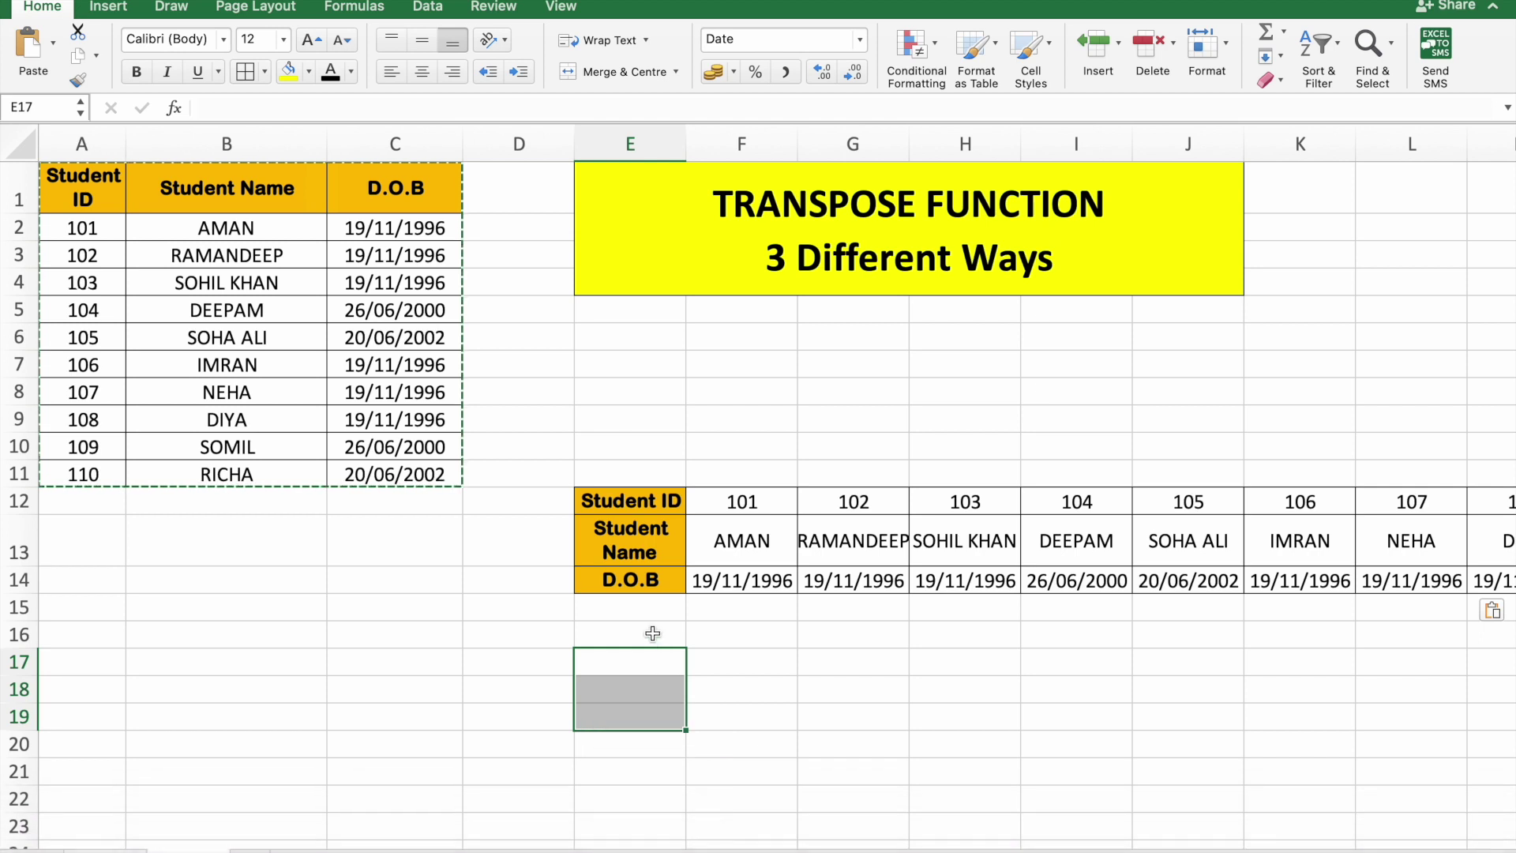
{"action": "left_click_drag", "start_coordinate": [649, 657], "coordinate": [640, 705]}
Enter =TRANSPOSE(A1:C11) as an array formula across the selected cells in rows 17–19.
{"action": "key", "text": "shift+Right"}
{"action": "key", "text": "shift+Right"}
{"action": "key", "text": "shift+Right"}
{"action": "key", "text": "shift+Right"}
{"action": "key", "text": "shift+Right"}
{"action": "key", "text": "shift+Right"}
{"action": "key", "text": "shift+Right"}
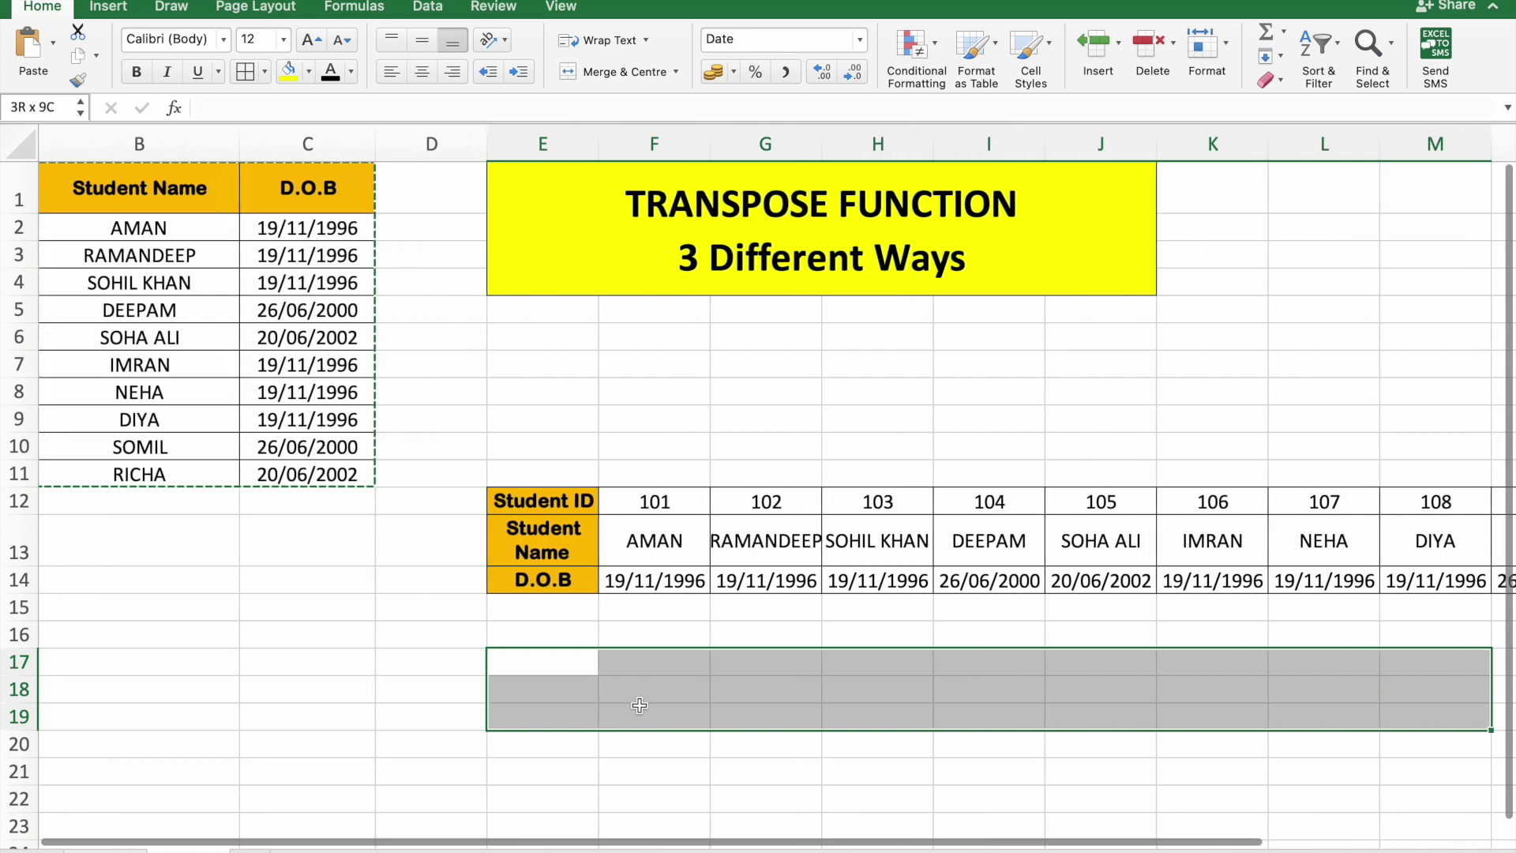
{"action": "key", "text": "shift+Right"}
{"action": "key", "text": "shift+Right"}
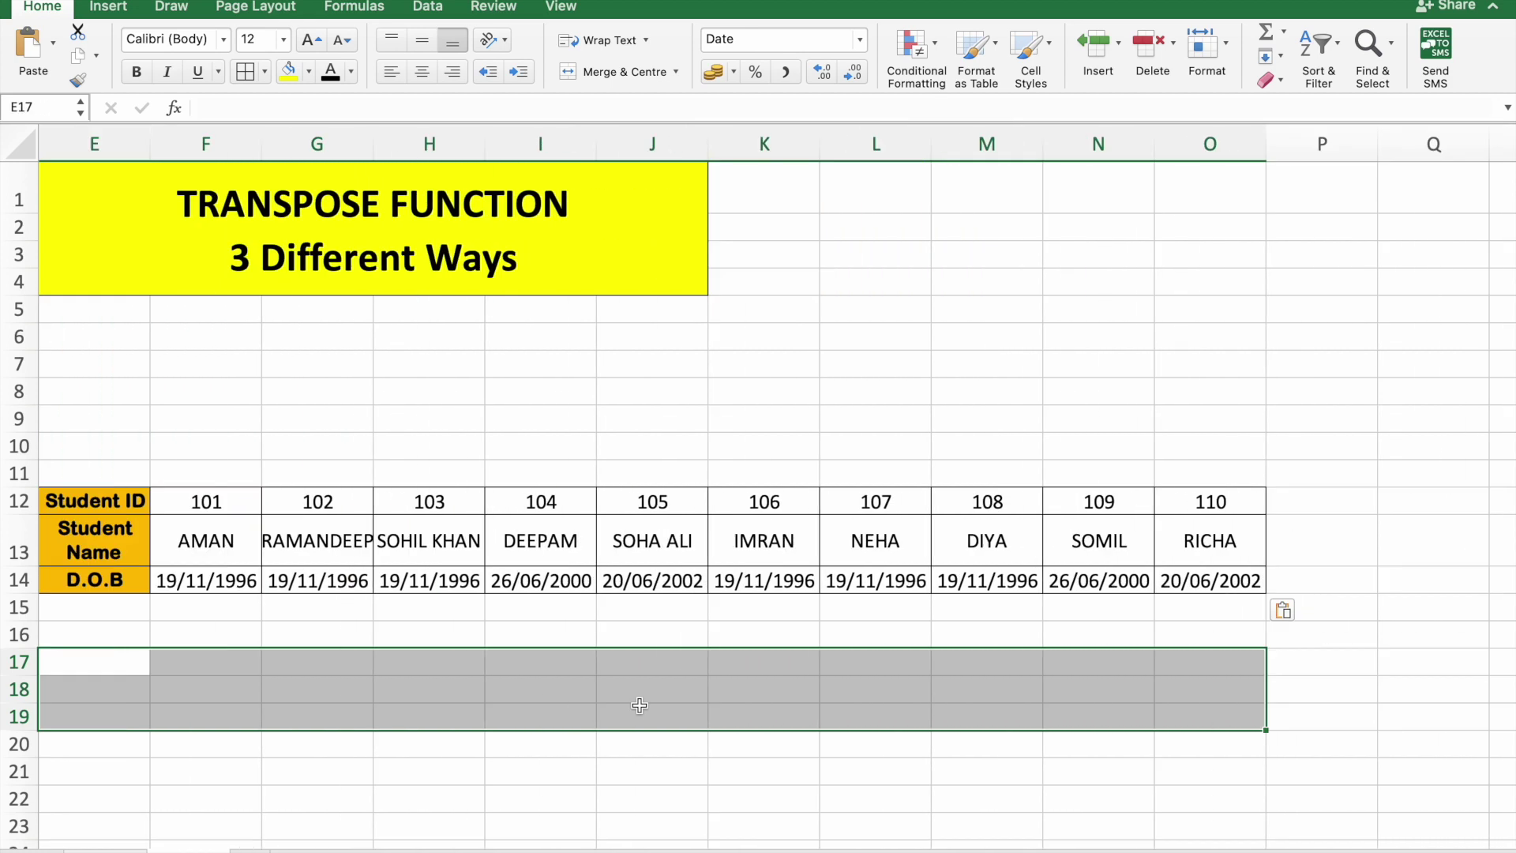
{"action": "type", "text": "="}
{"action": "type", "text": "tr"}
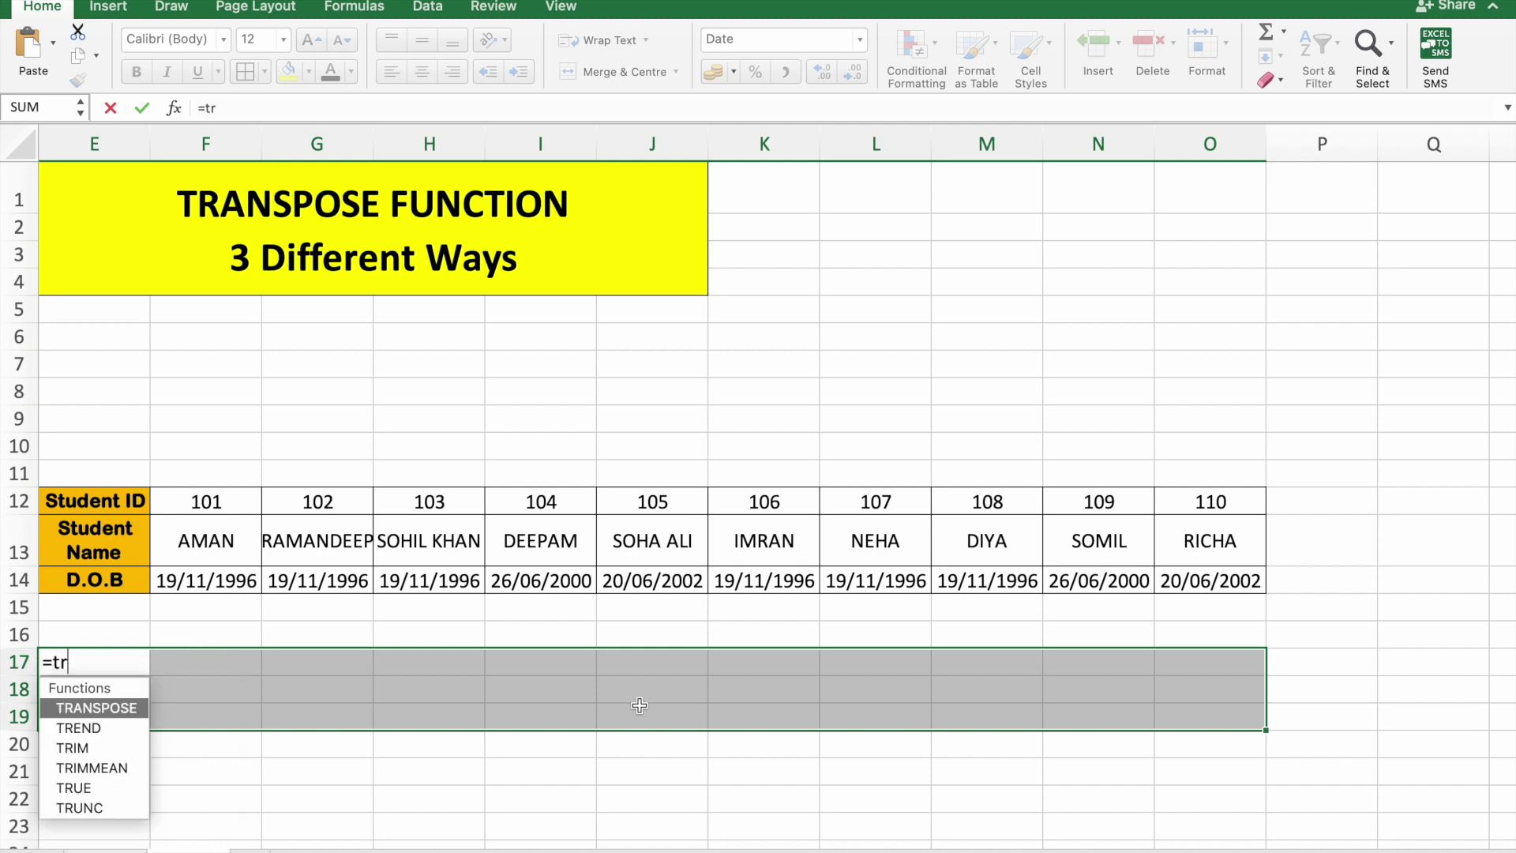
{"action": "type", "text": "anspose("}
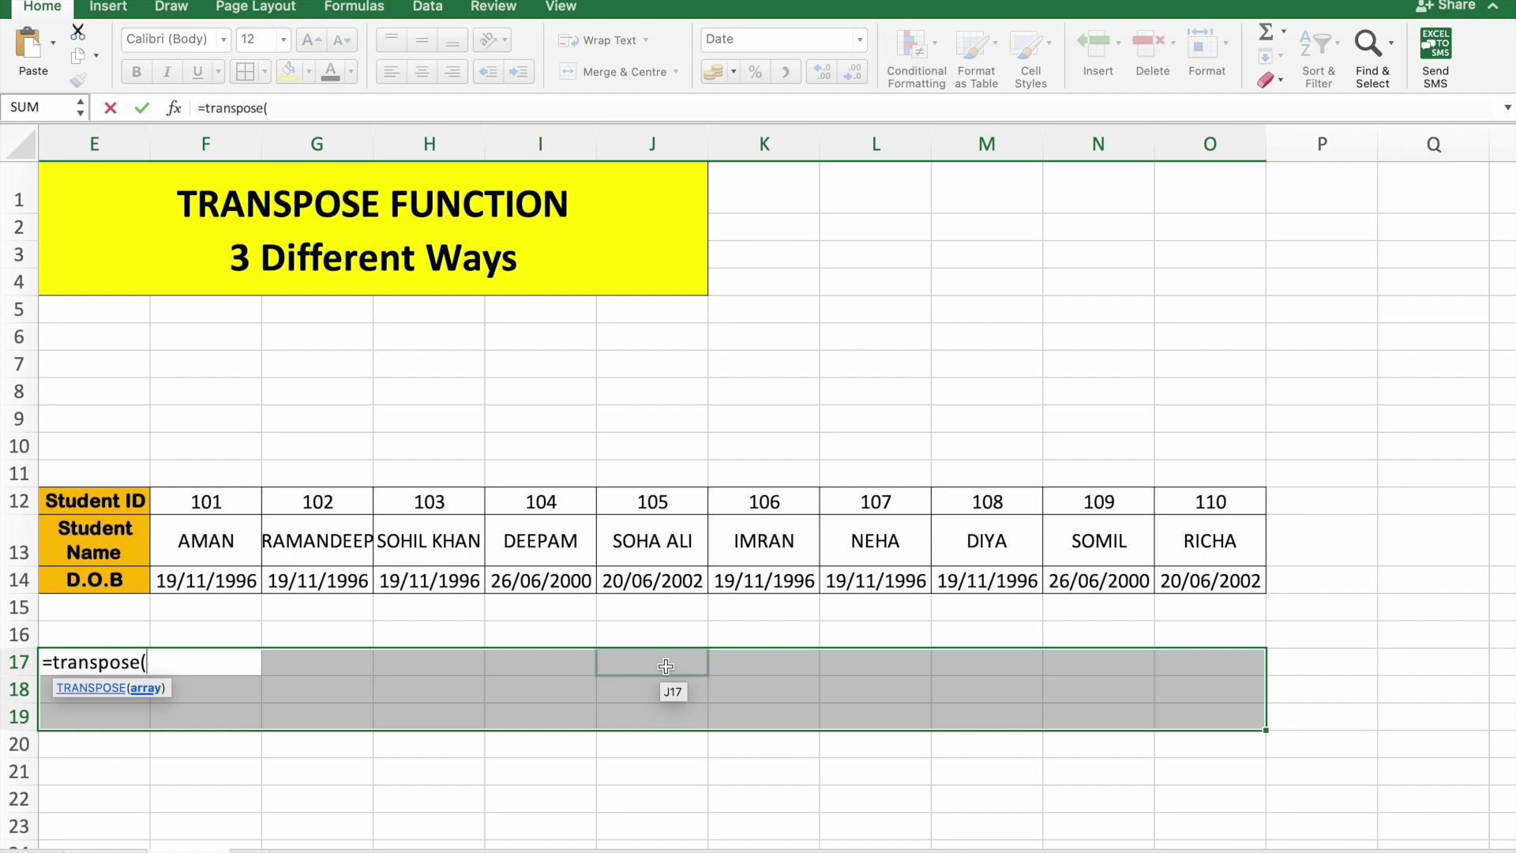
{"action": "scroll", "coordinate": [666, 666], "scroll_direction": "left", "scroll_amount": 5}
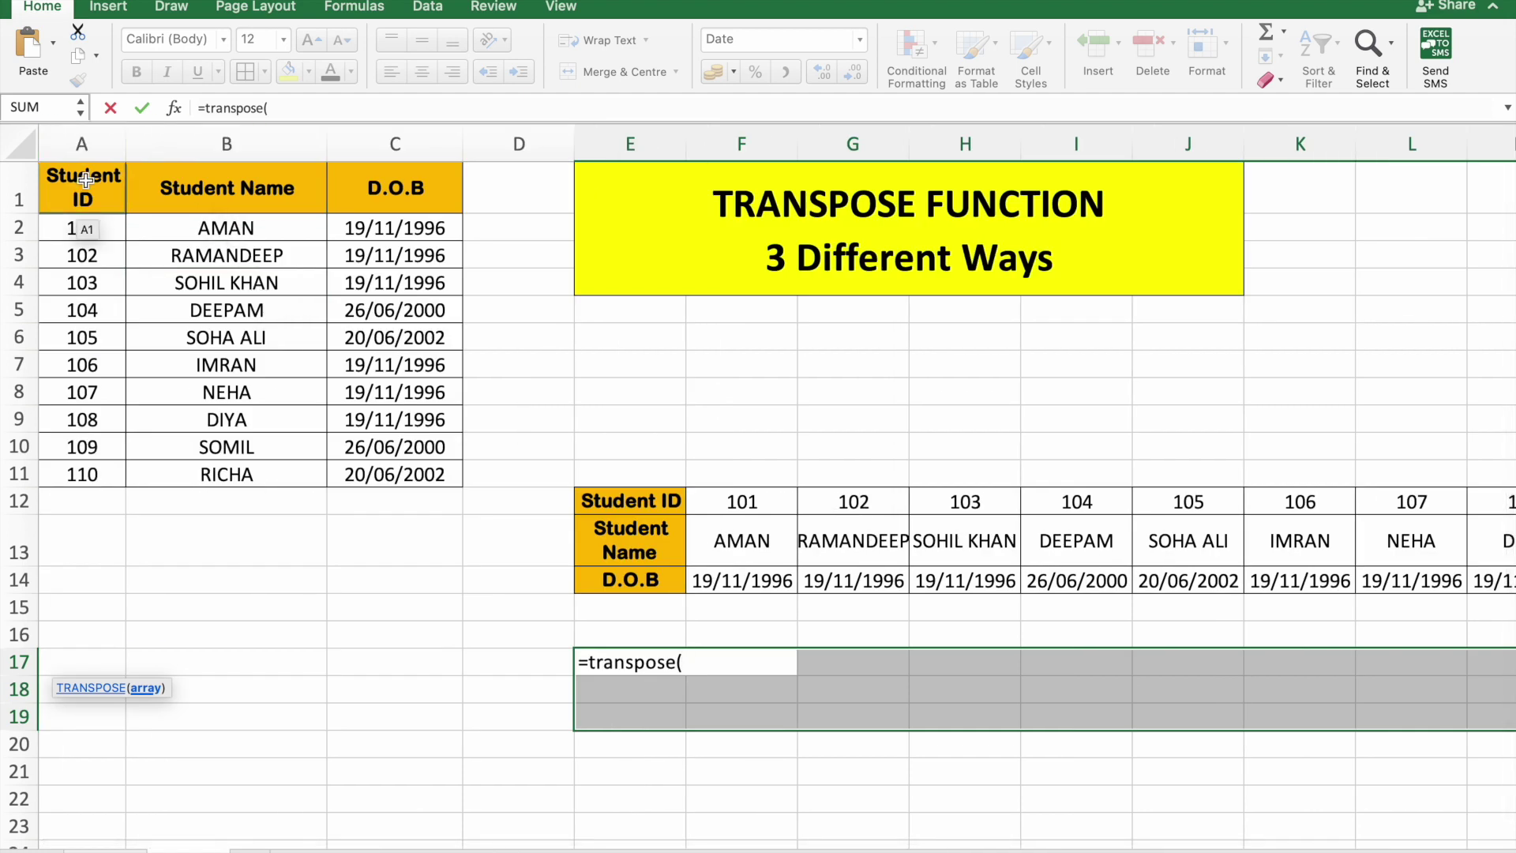
{"action": "left_click_drag", "start_coordinate": [85, 180], "coordinate": [348, 458]}
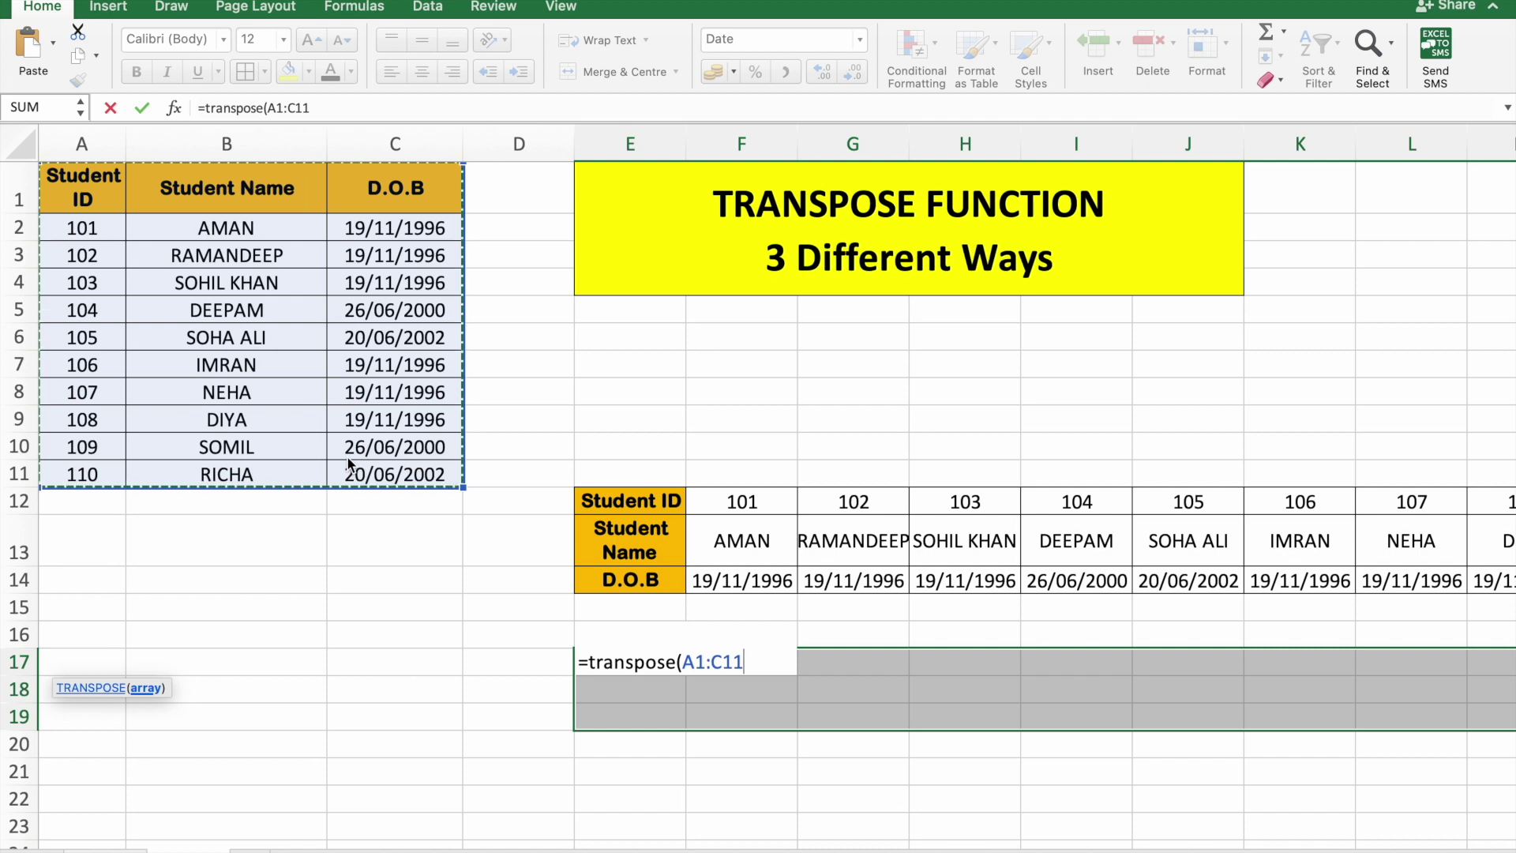
{"action": "type", "text": ")"}
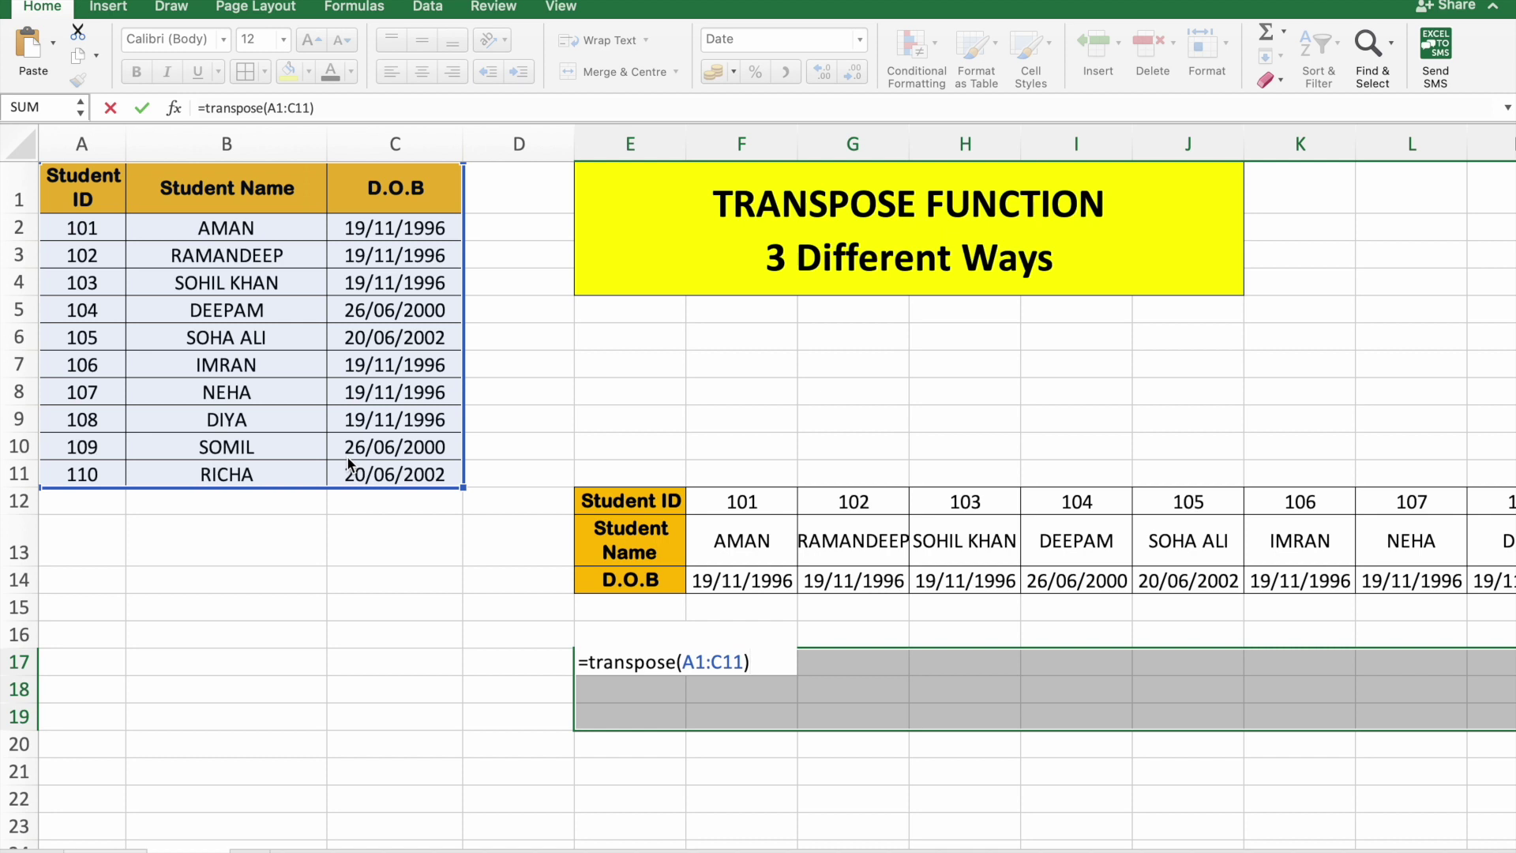
{"action": "key", "text": "ctrl+shift+Return"}
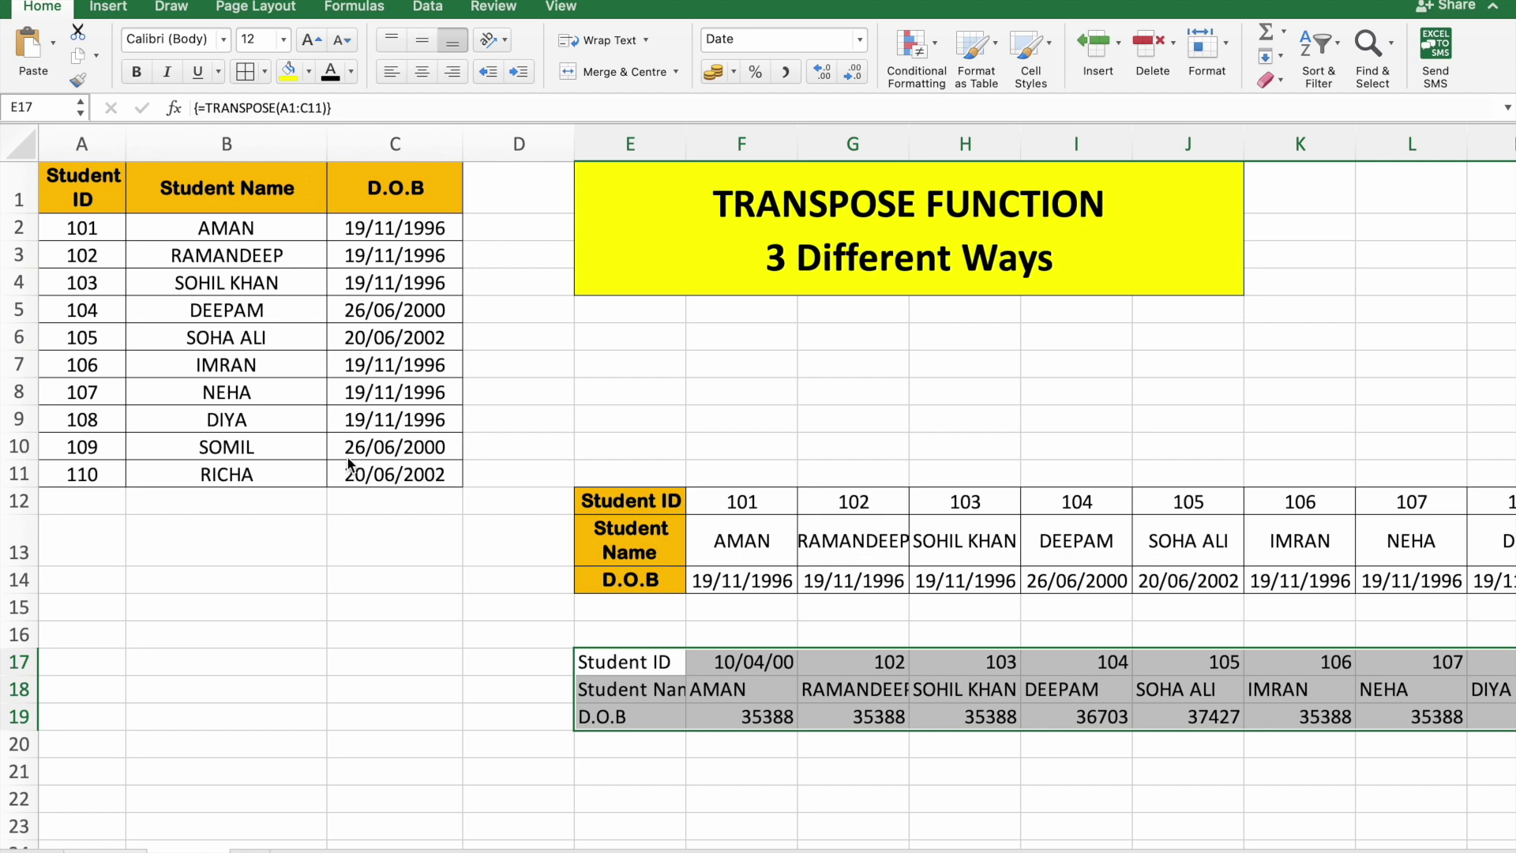
{"action": "scroll", "coordinate": [347, 457], "scroll_direction": "down", "scroll_amount": 2}
{"action": "scroll", "coordinate": [348, 457], "scroll_direction": "right", "scroll_amount": 2}
{"action": "left_click", "coordinate": [521, 654]}
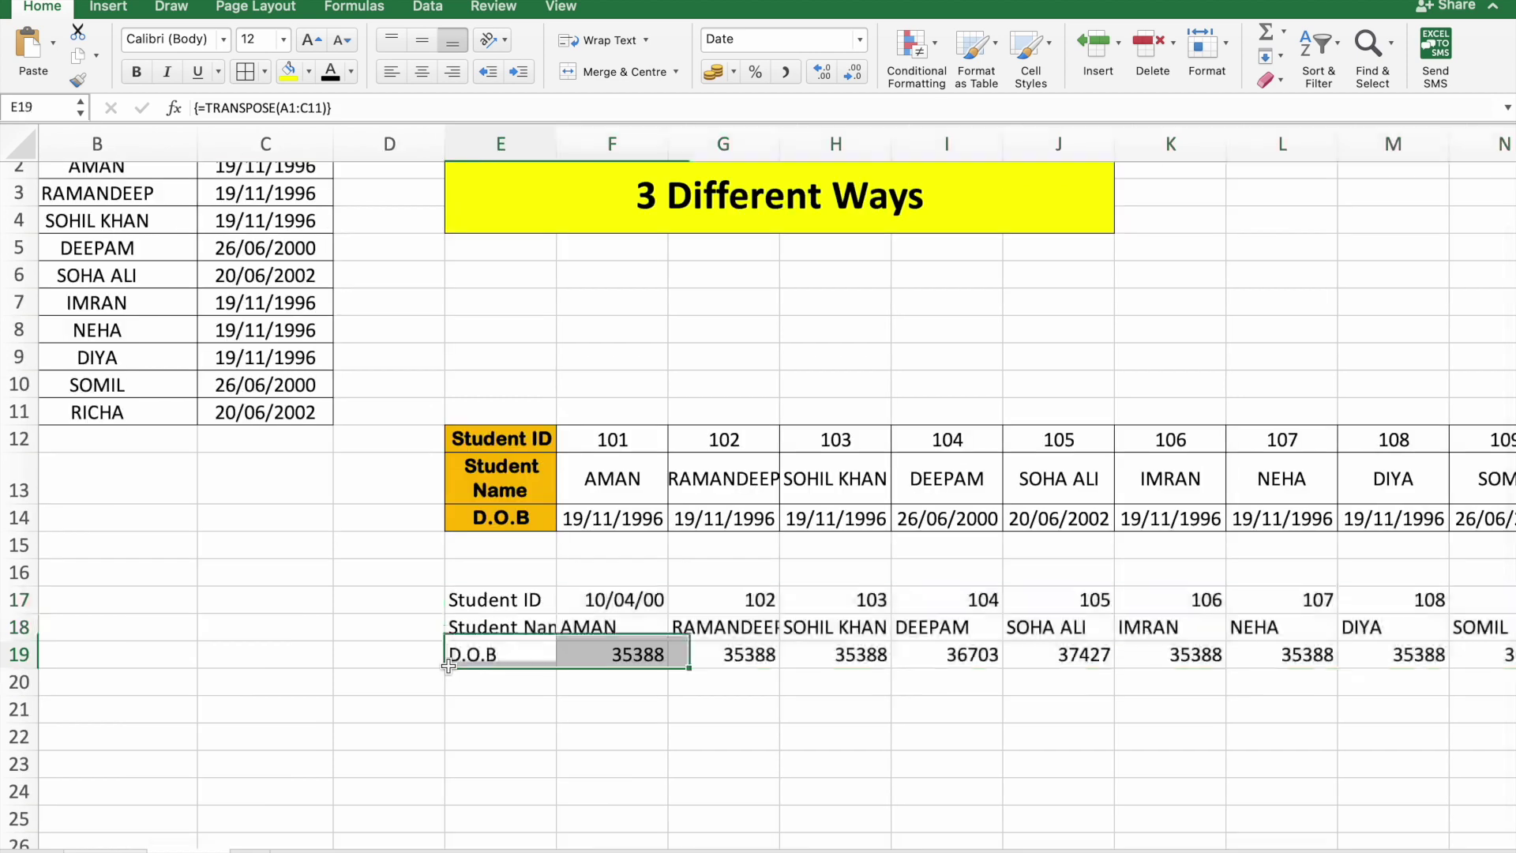
{"action": "left_click", "coordinate": [531, 600]}
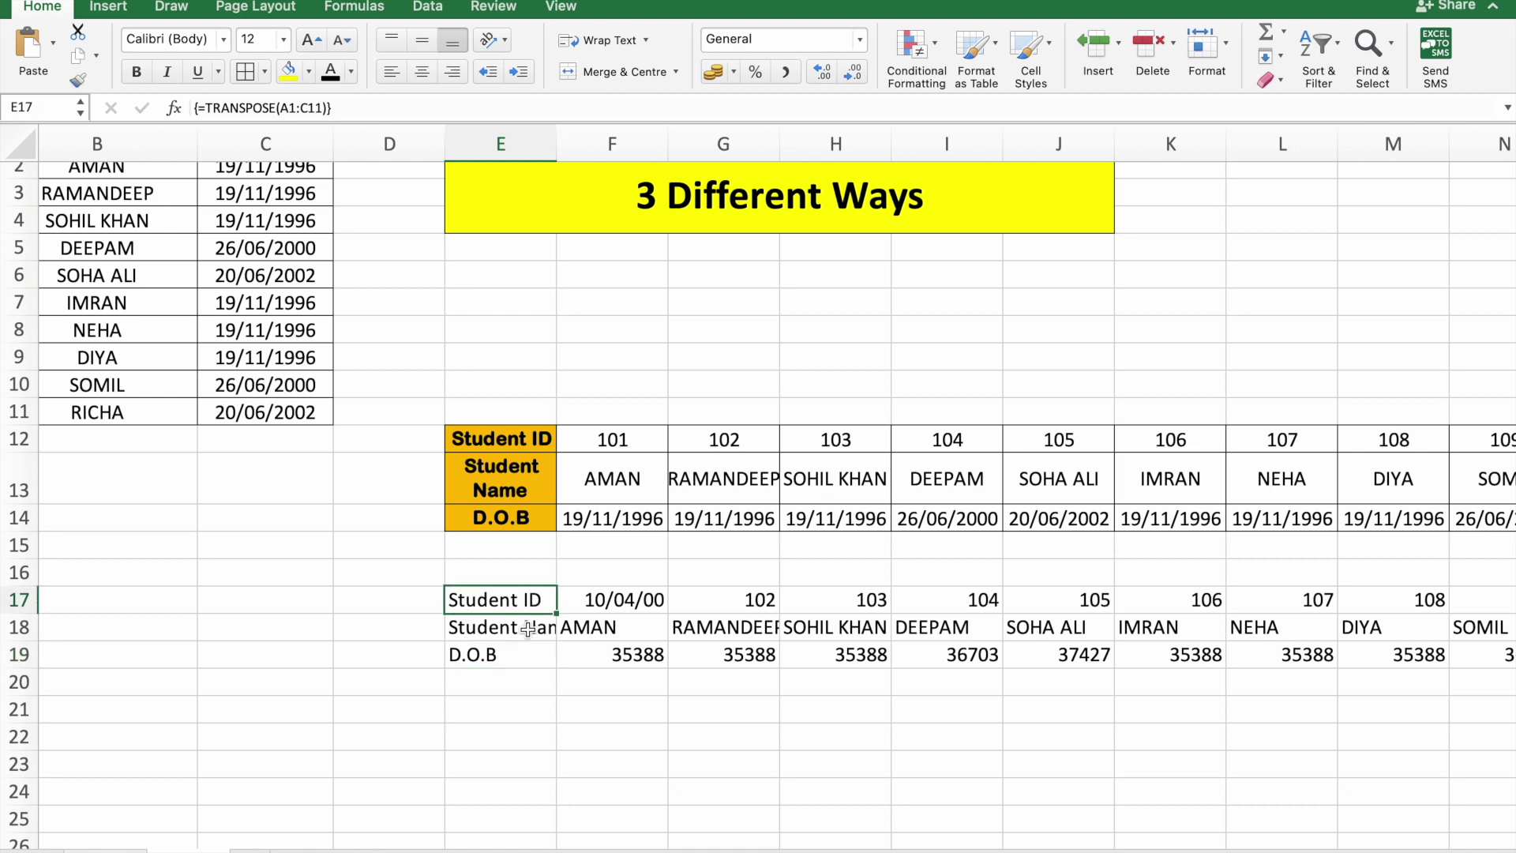
{"action": "left_click", "coordinate": [526, 632]}
{"action": "left_click", "coordinate": [520, 652]}
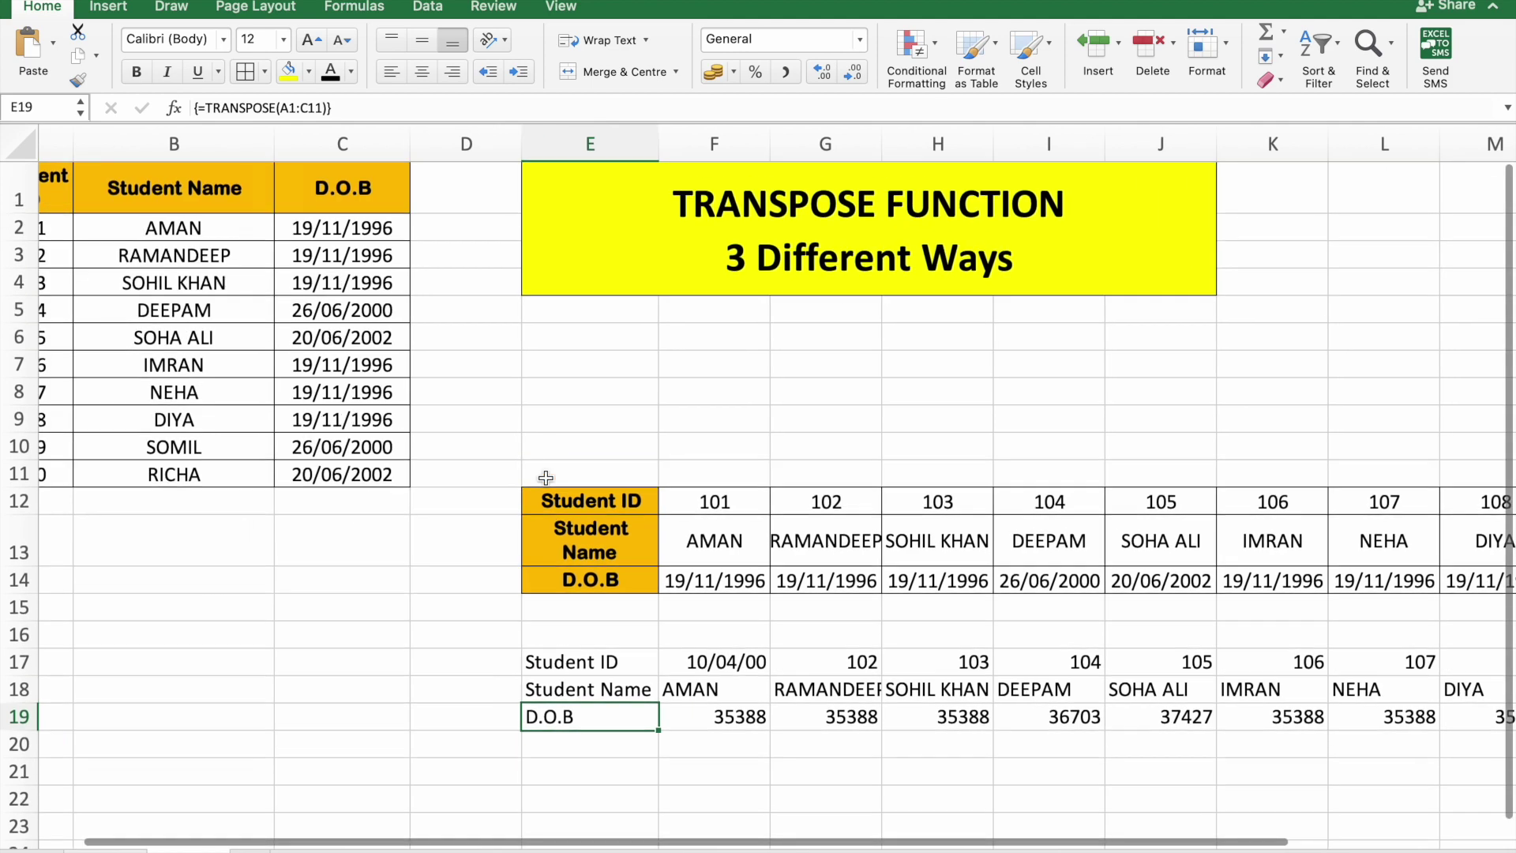
{"action": "scroll", "coordinate": [546, 478], "scroll_direction": "down", "scroll_amount": 2}
{"action": "left_click", "coordinate": [614, 644]}
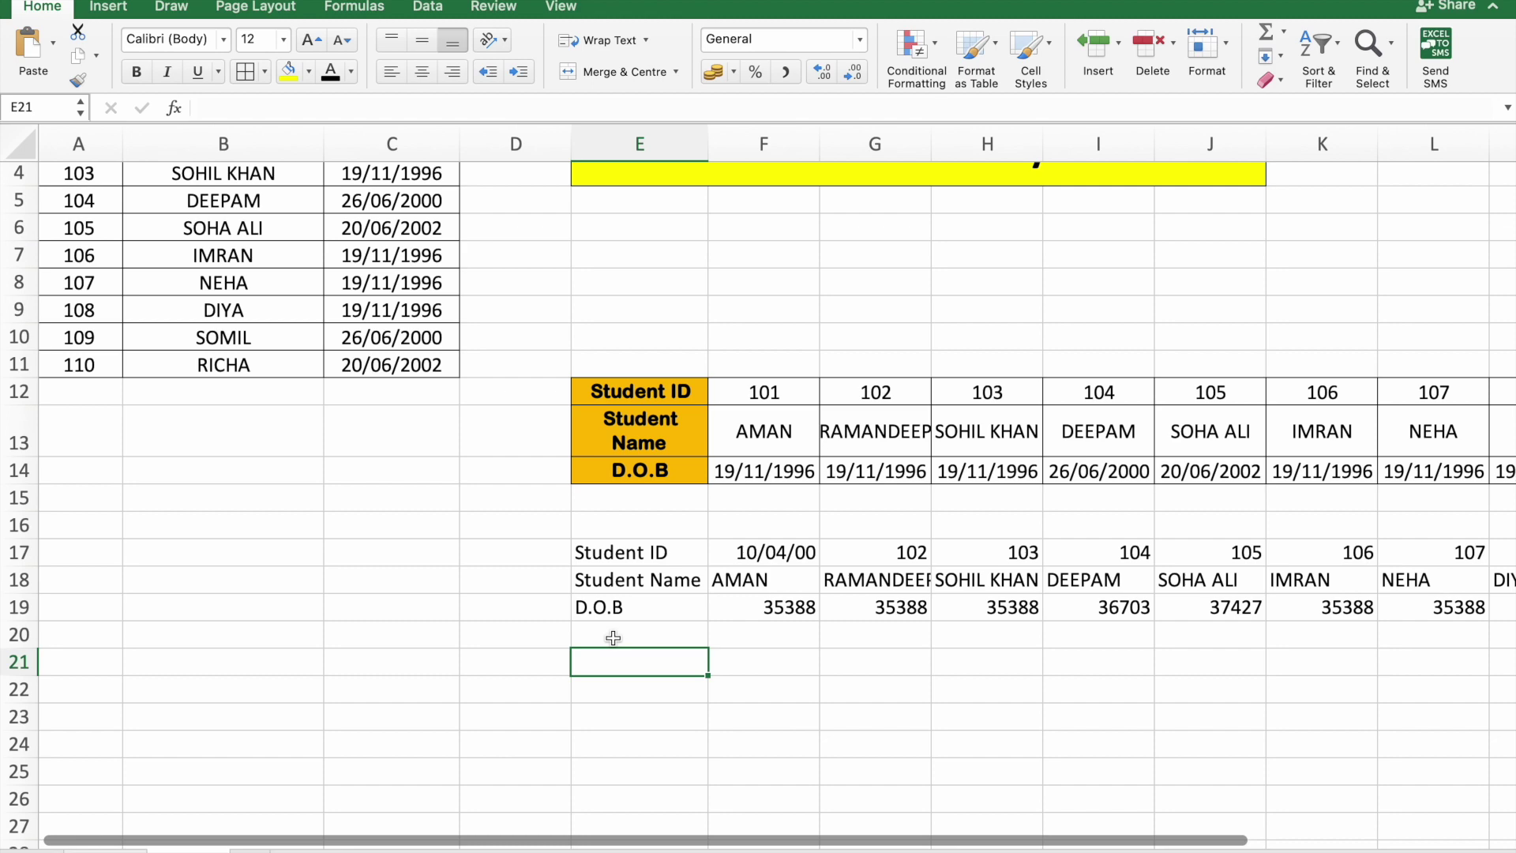
{"action": "scroll", "coordinate": [604, 636], "scroll_direction": "up", "scroll_amount": 2}
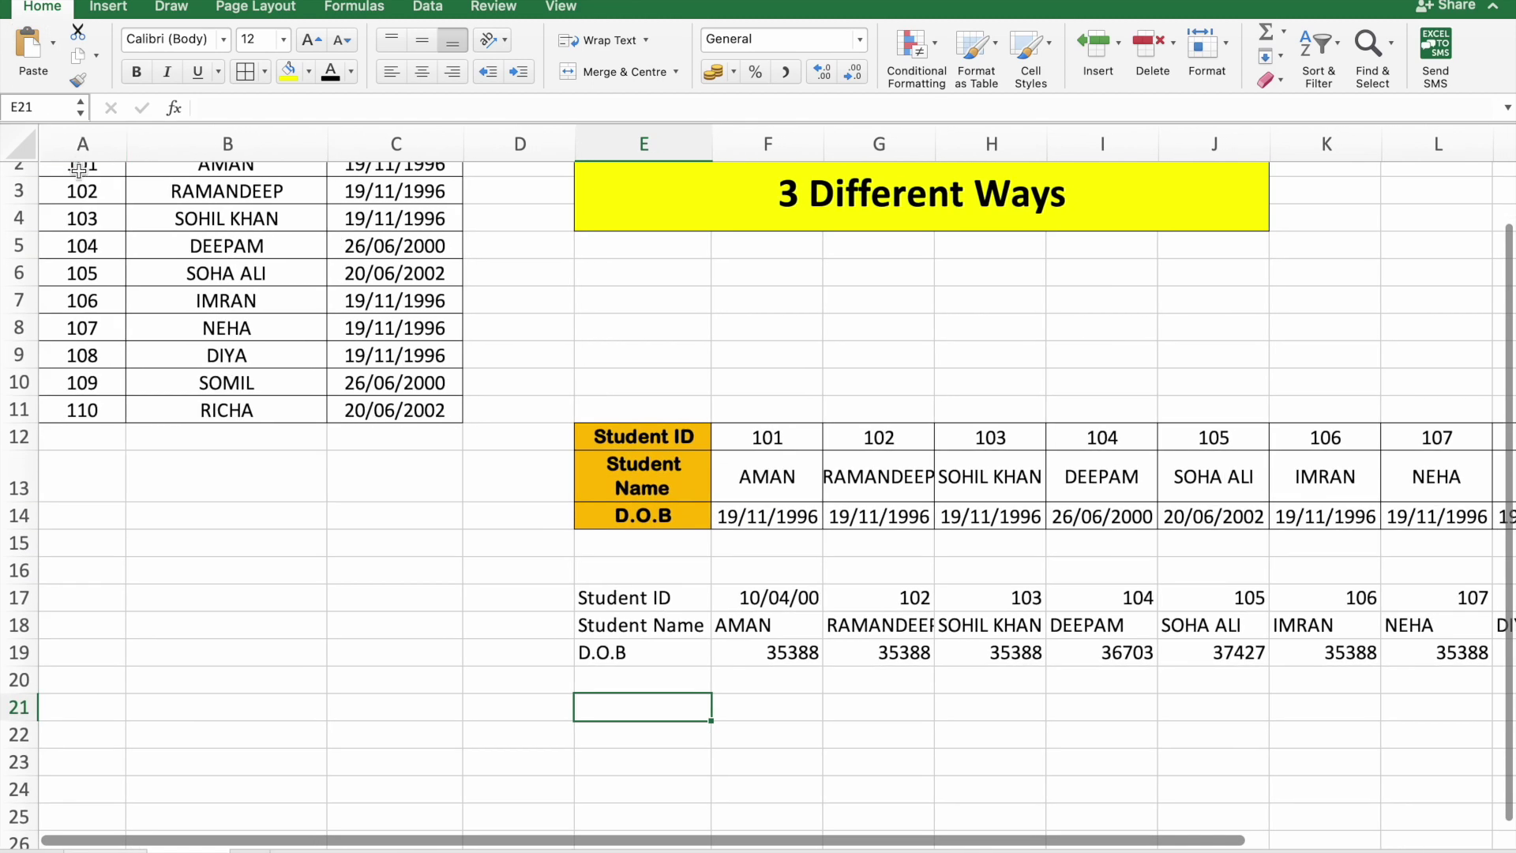
{"action": "left_click", "coordinate": [79, 170]}
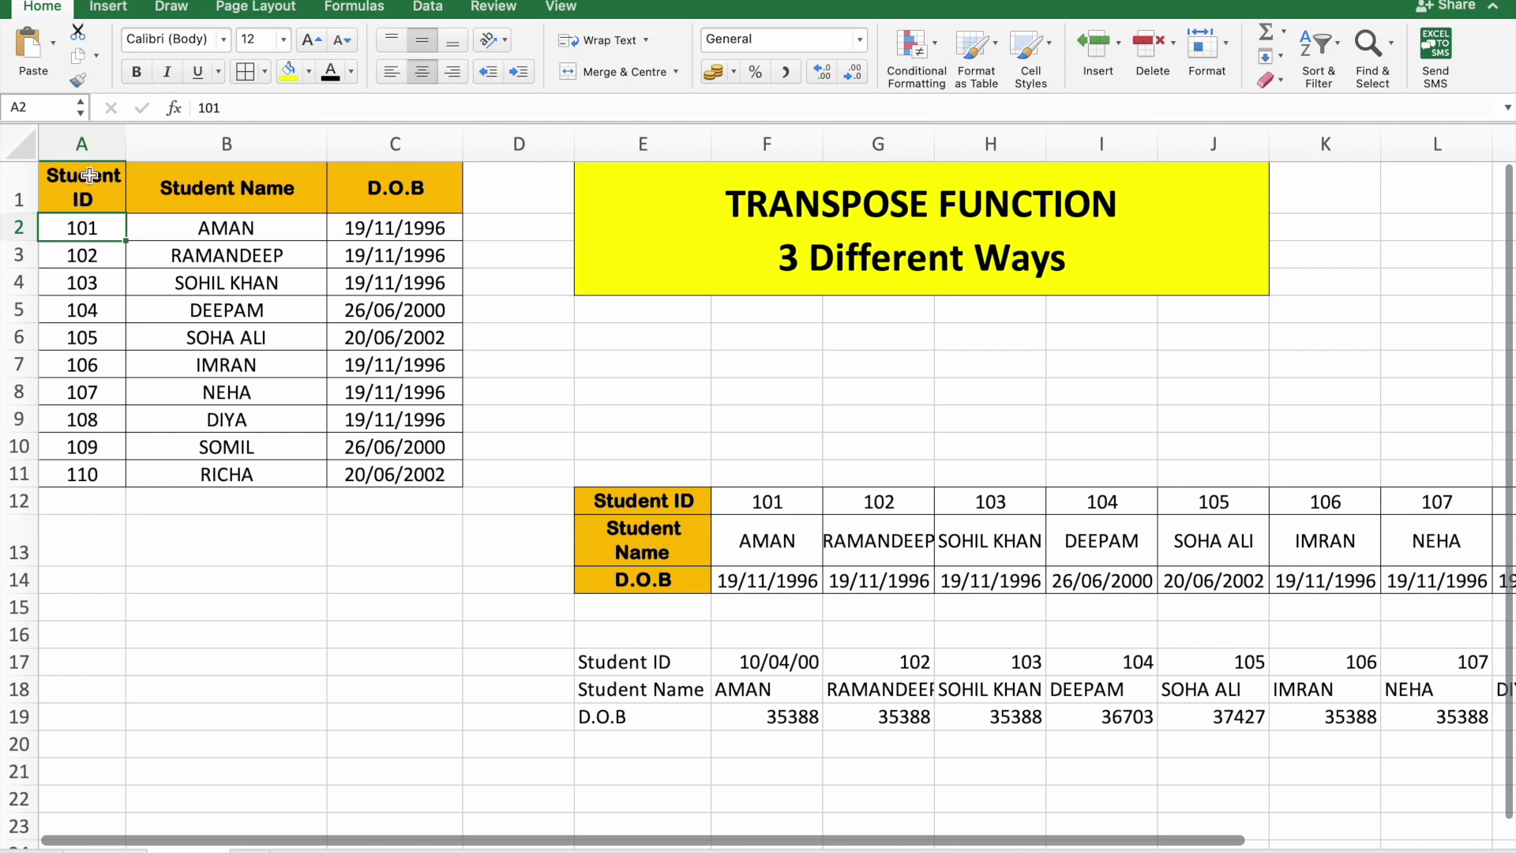
{"action": "left_click", "coordinate": [90, 175]}
{"action": "left_click", "coordinate": [226, 181]}
{"action": "left_click", "coordinate": [369, 190]}
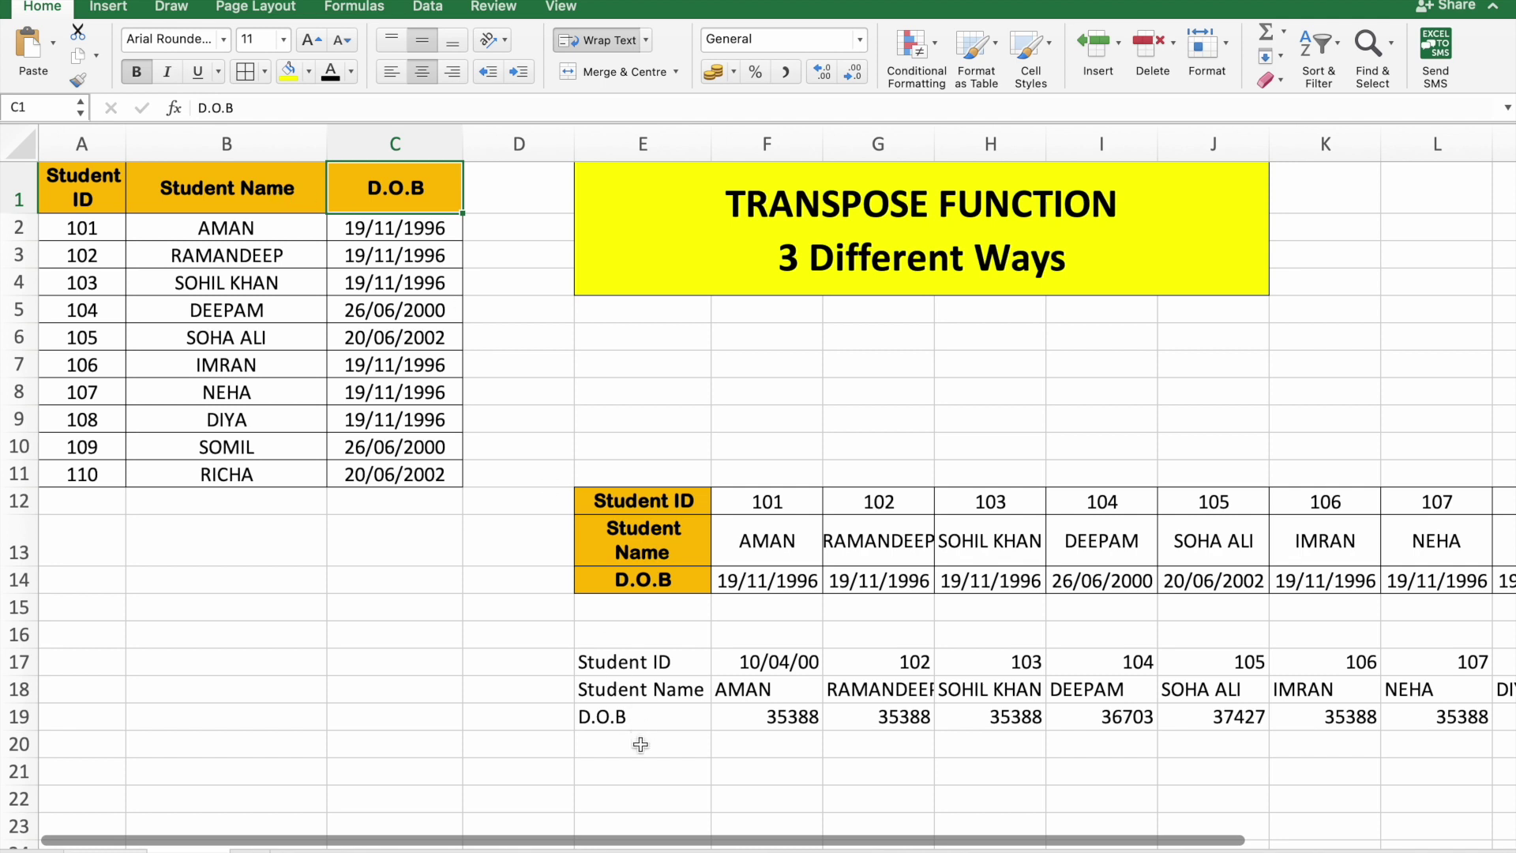
{"action": "left_click", "coordinate": [636, 782]}
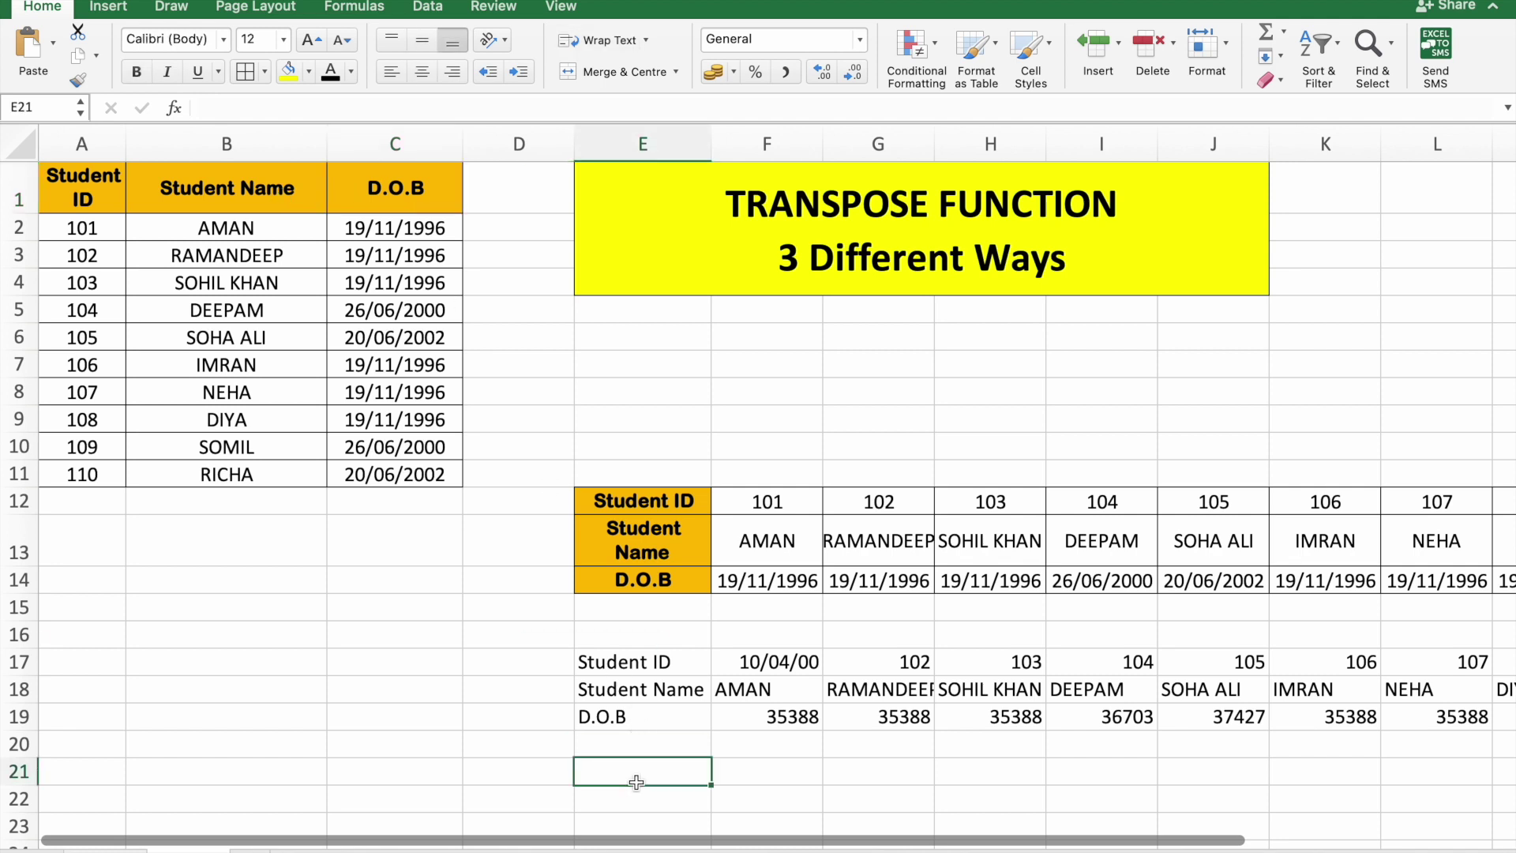
{"action": "type", "text": "s"}
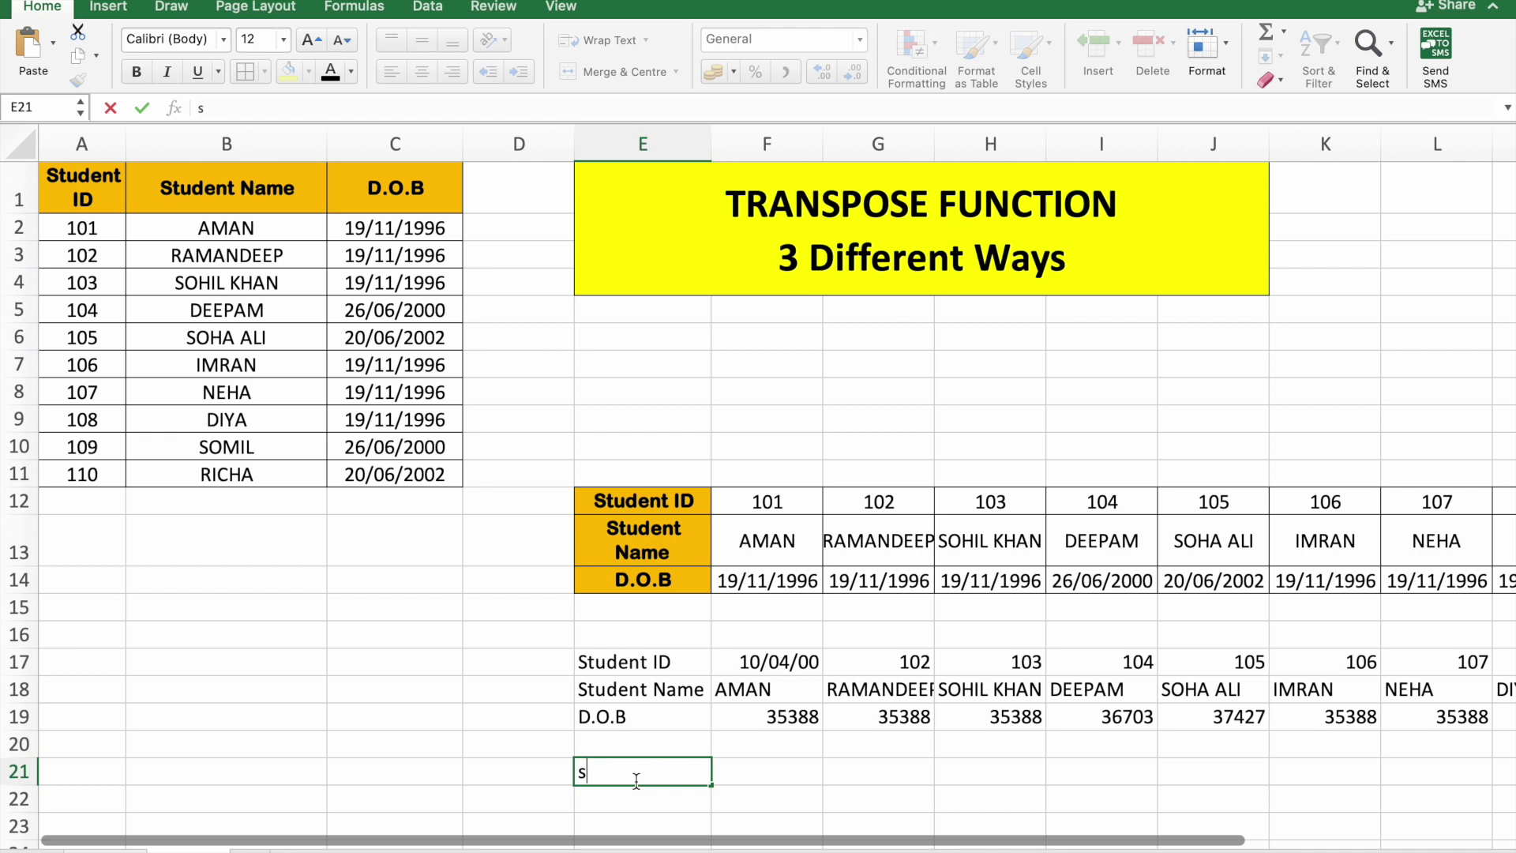
{"action": "type", "text": "a1"}
Enter sb1 and sc1 in E22 and E23 below sa1.
{"action": "key", "text": "Return"}
{"action": "type", "text": "s"}
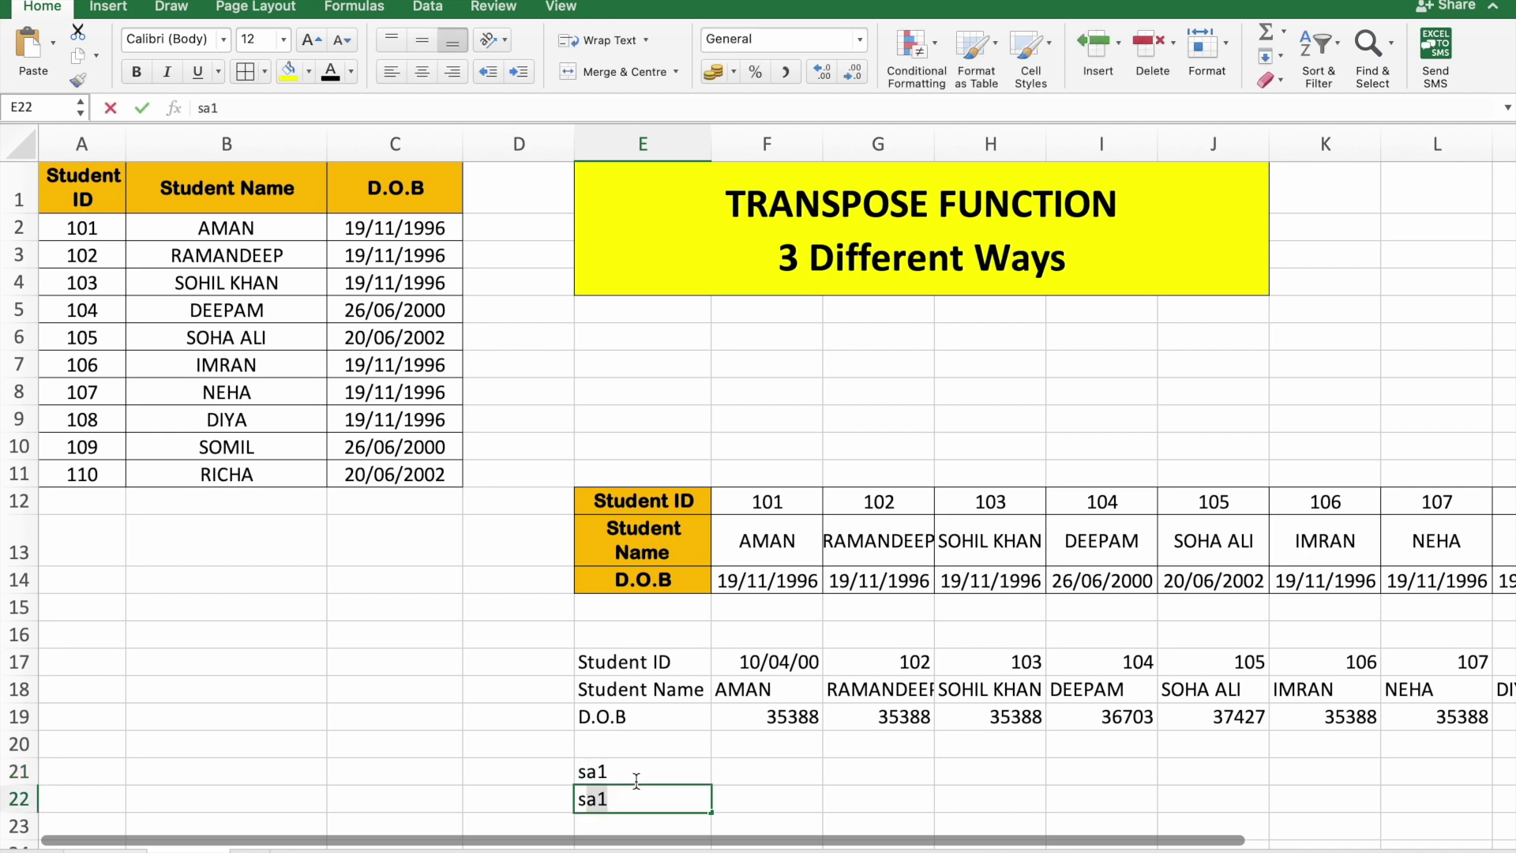
{"action": "type", "text": "b1"}
{"action": "key", "text": "Return"}
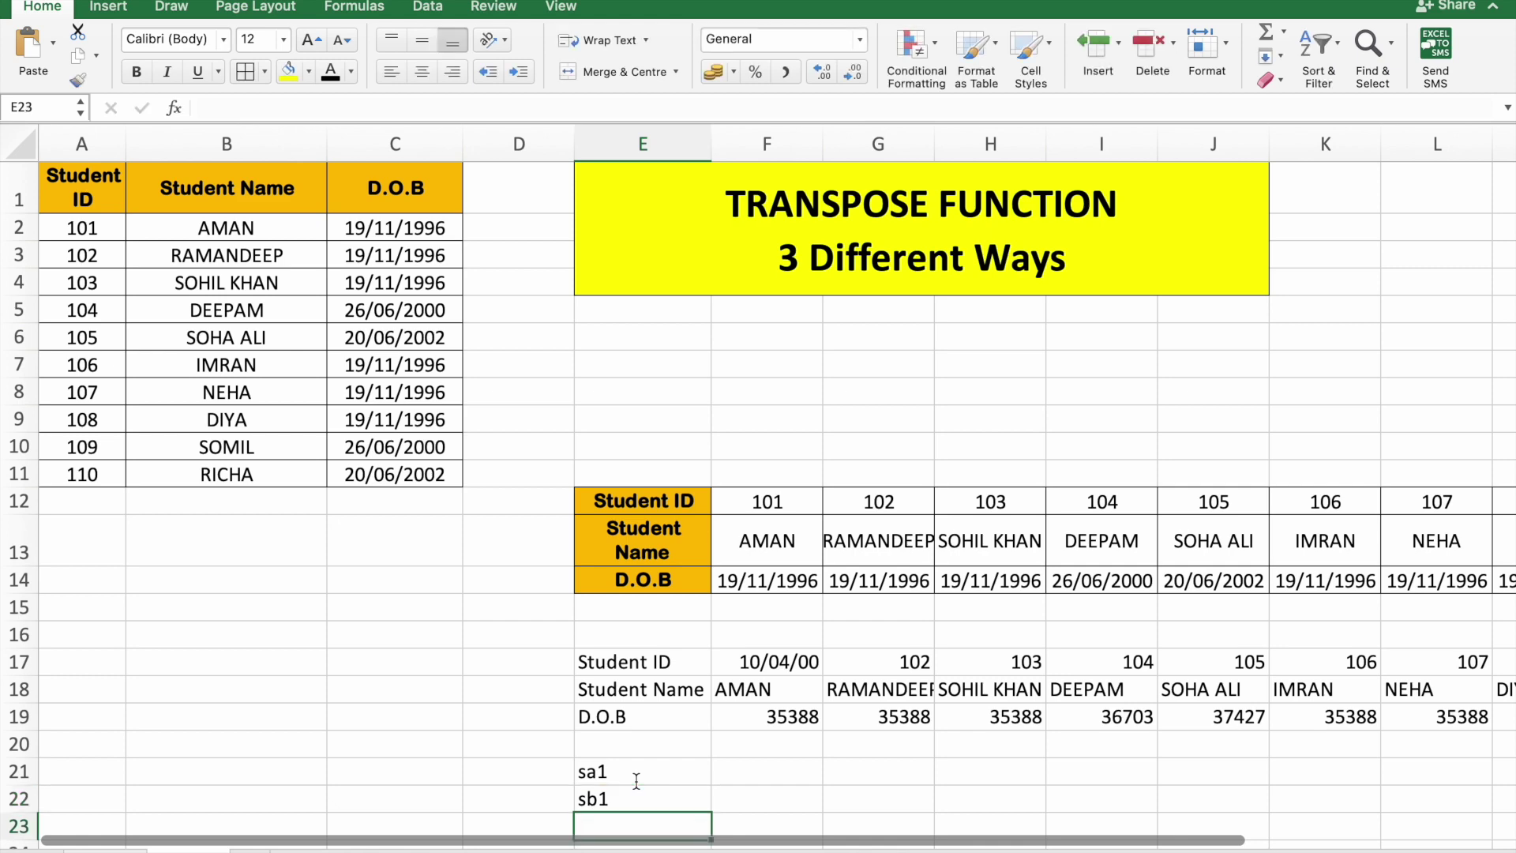
{"action": "type", "text": "sc"}
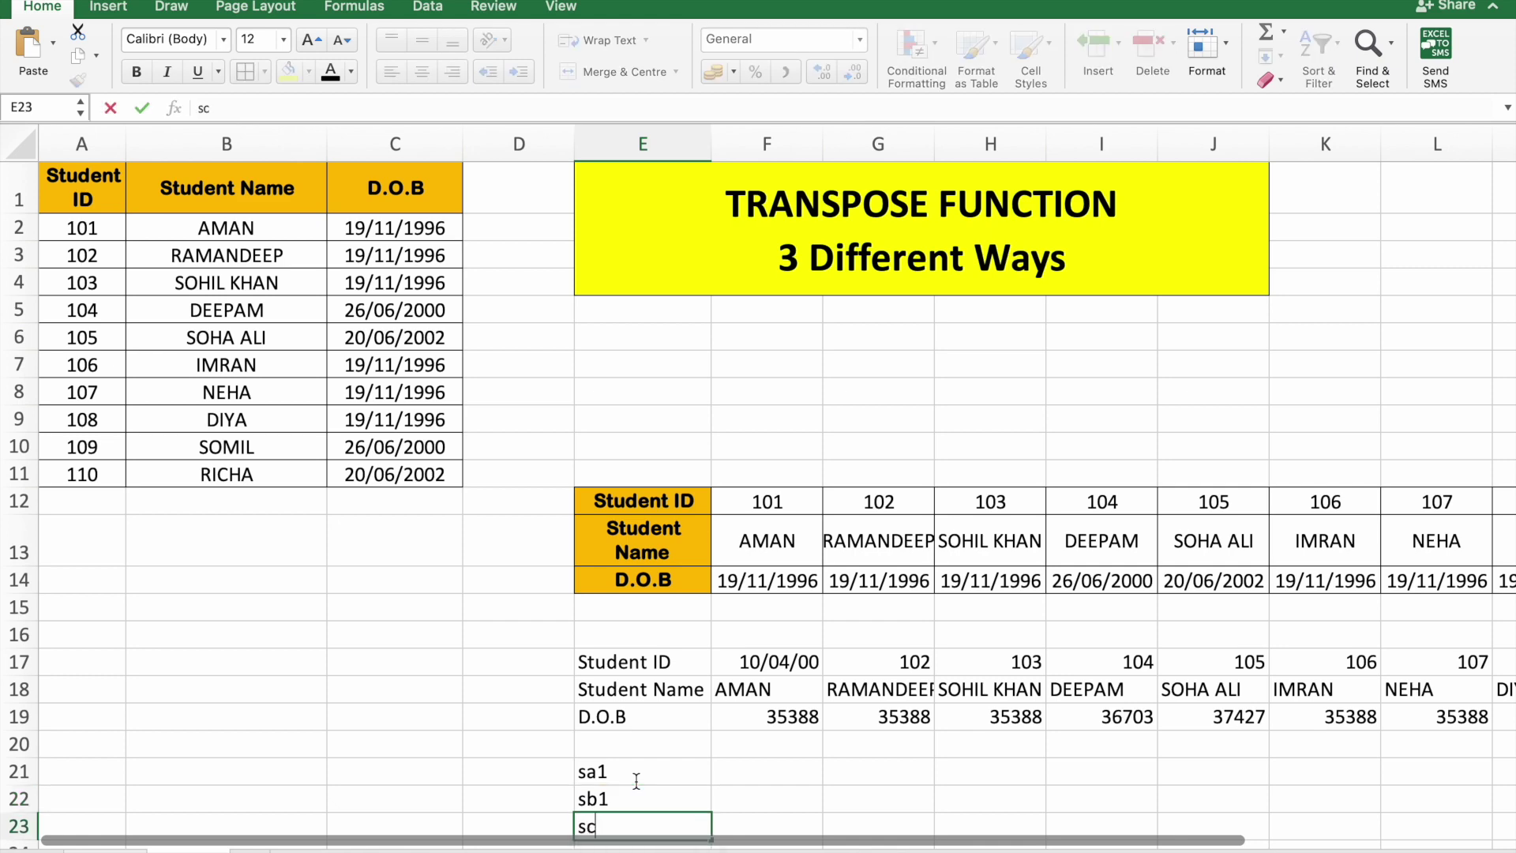
{"action": "type", "text": "1"}
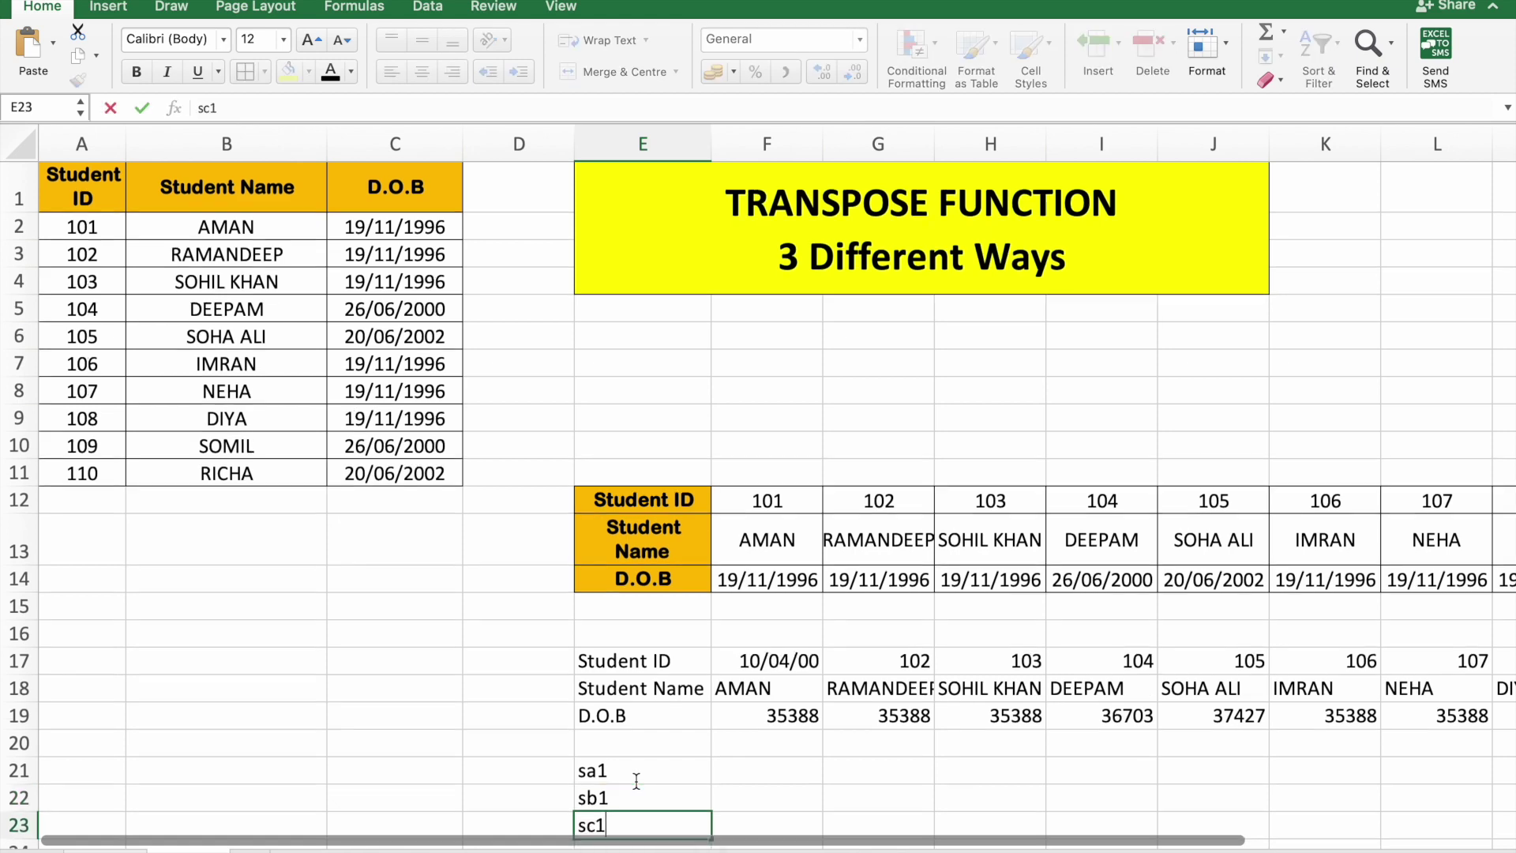
{"action": "scroll", "coordinate": [637, 781], "scroll_direction": "down", "scroll_amount": 1}
{"action": "scroll", "coordinate": [201, 365], "scroll_direction": "up", "scroll_amount": 1}
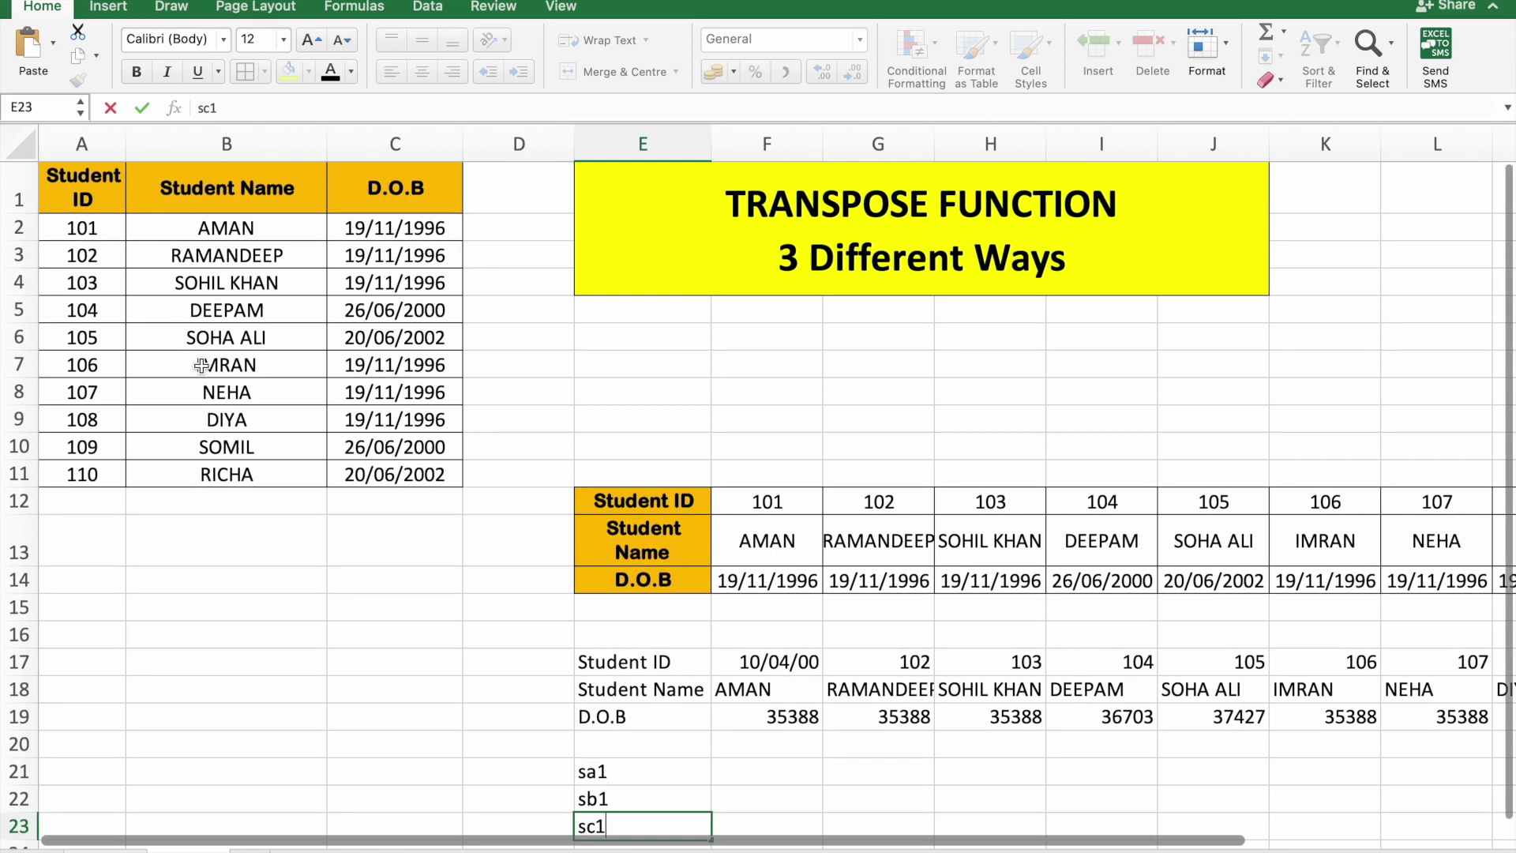
Review the Student ID, Student Name and D.O.B headers in A1:C1.
{"action": "left_click", "coordinate": [103, 180]}
{"action": "left_click", "coordinate": [201, 182]}
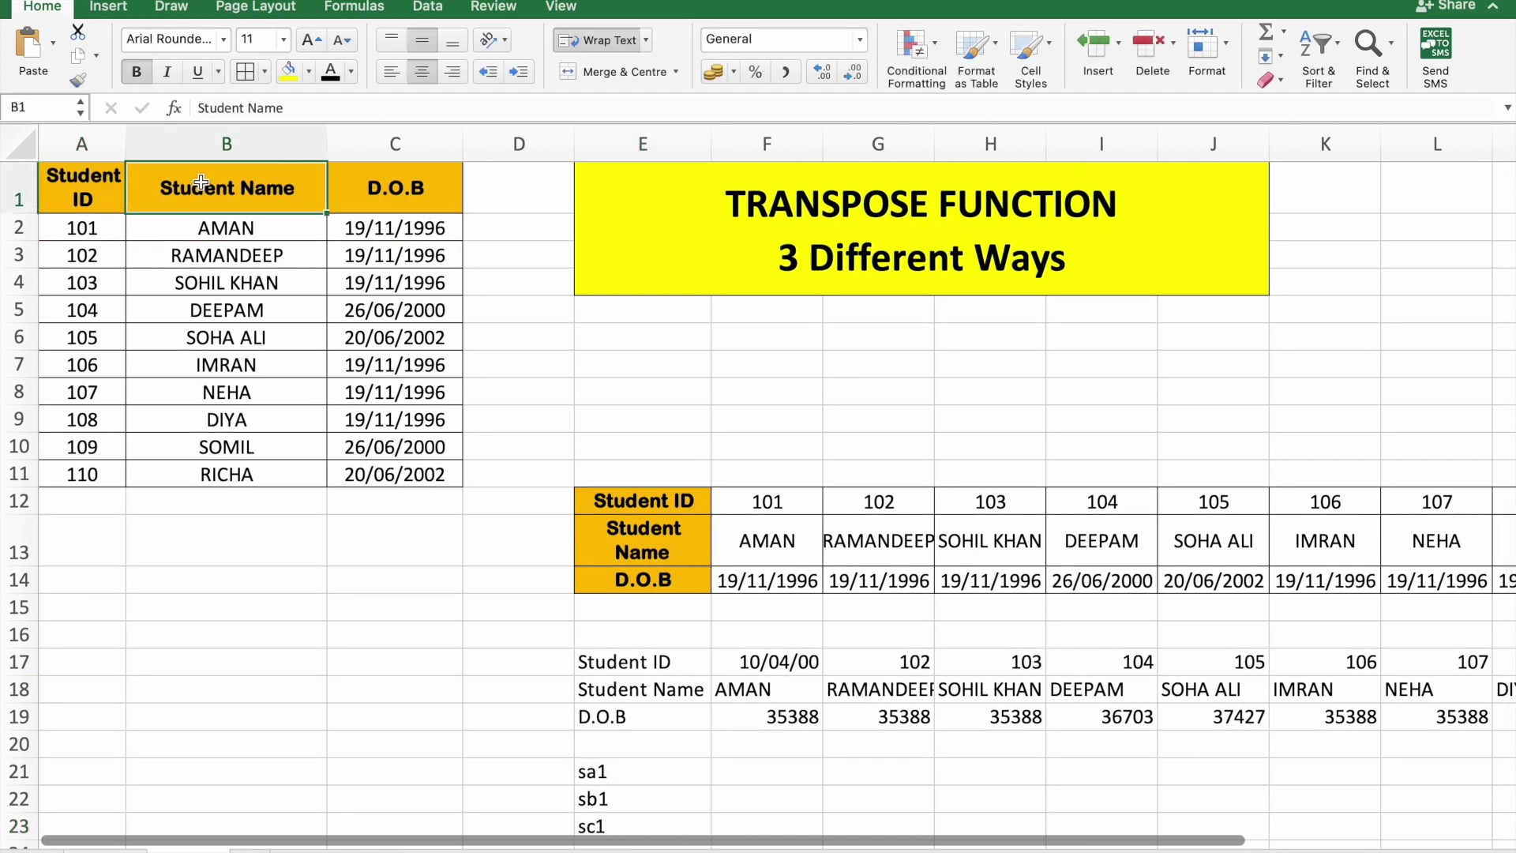
{"action": "left_click", "coordinate": [384, 178]}
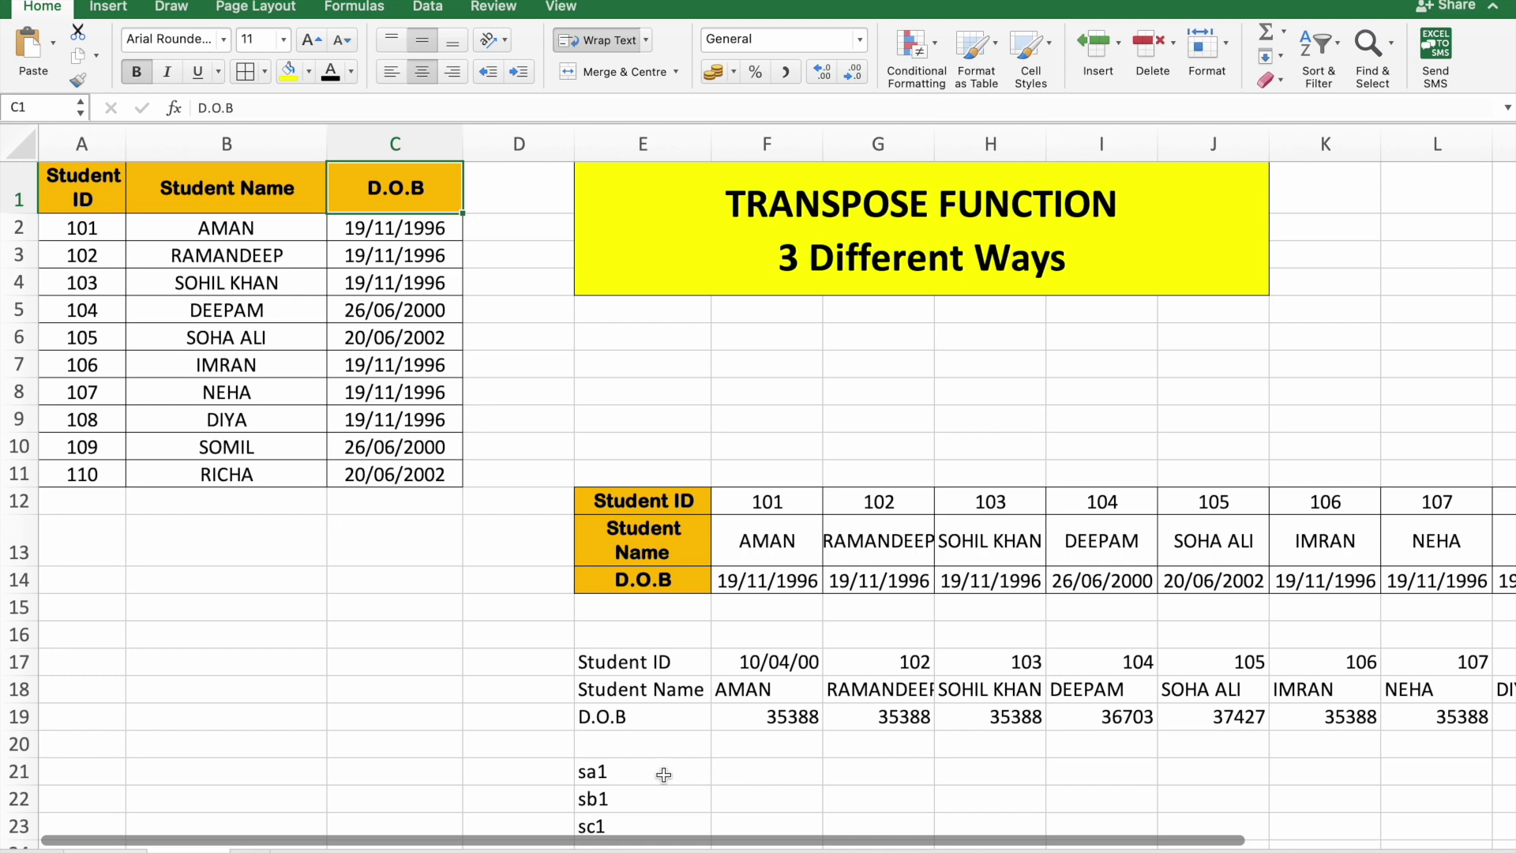
{"action": "scroll", "coordinate": [654, 774], "scroll_direction": "down", "scroll_amount": 2}
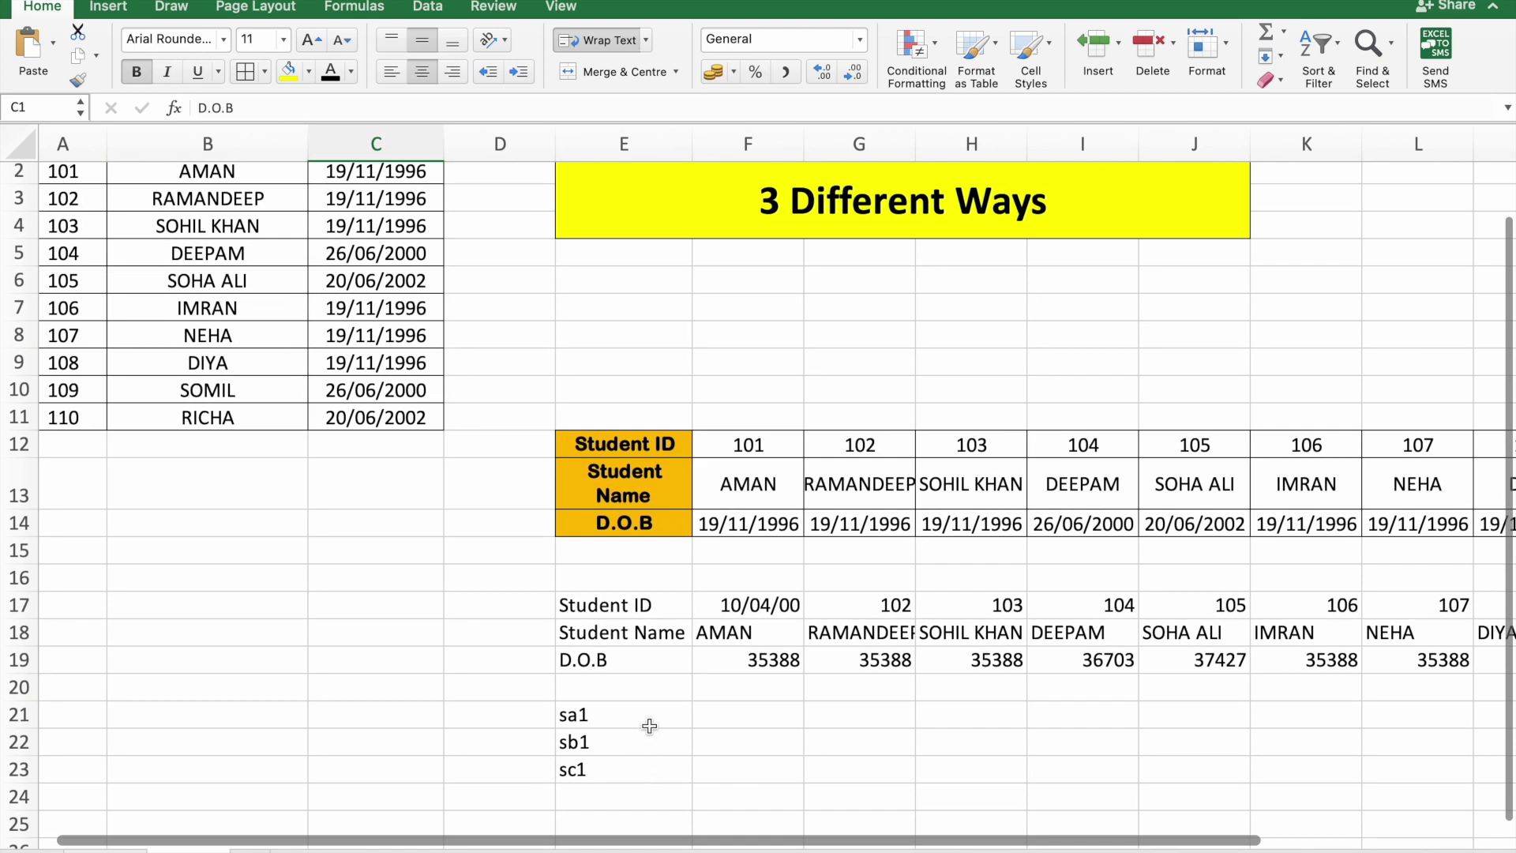
Fill E21:E23 right through column O, giving sa1–sa11, sb1–sb11 and sc1–sc11.
{"action": "left_click_drag", "start_coordinate": [642, 716], "coordinate": [643, 770]}
{"action": "scroll", "coordinate": [172, 722], "scroll_direction": "right", "scroll_amount": 5}
{"action": "scroll", "coordinate": [172, 722], "scroll_direction": "down", "scroll_amount": 2}
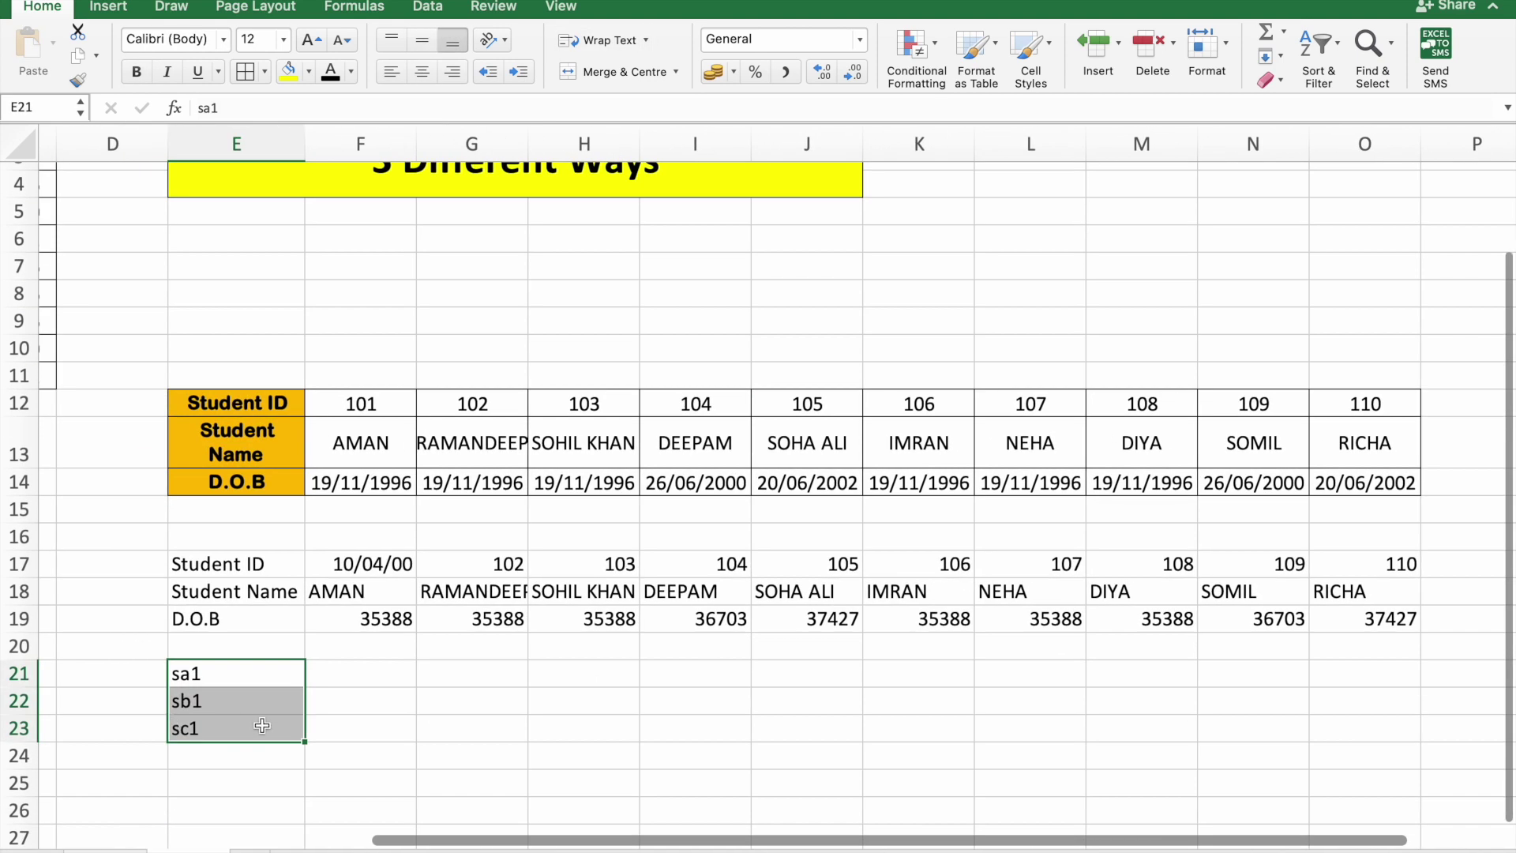
{"action": "left_click_drag", "start_coordinate": [307, 742], "coordinate": [1400, 789]}
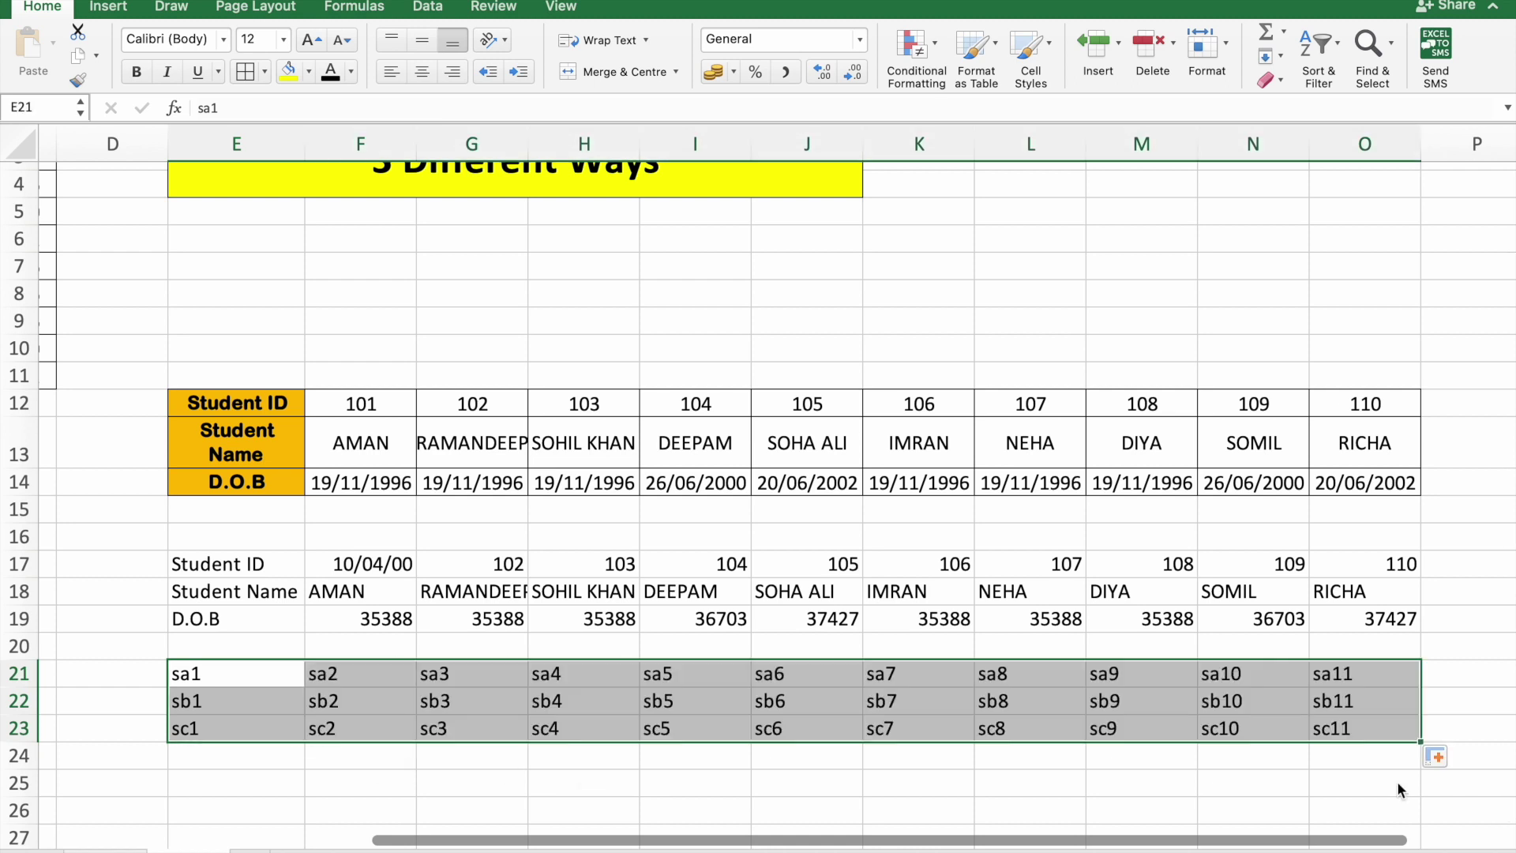
{"action": "key", "text": "ctrl+h"}
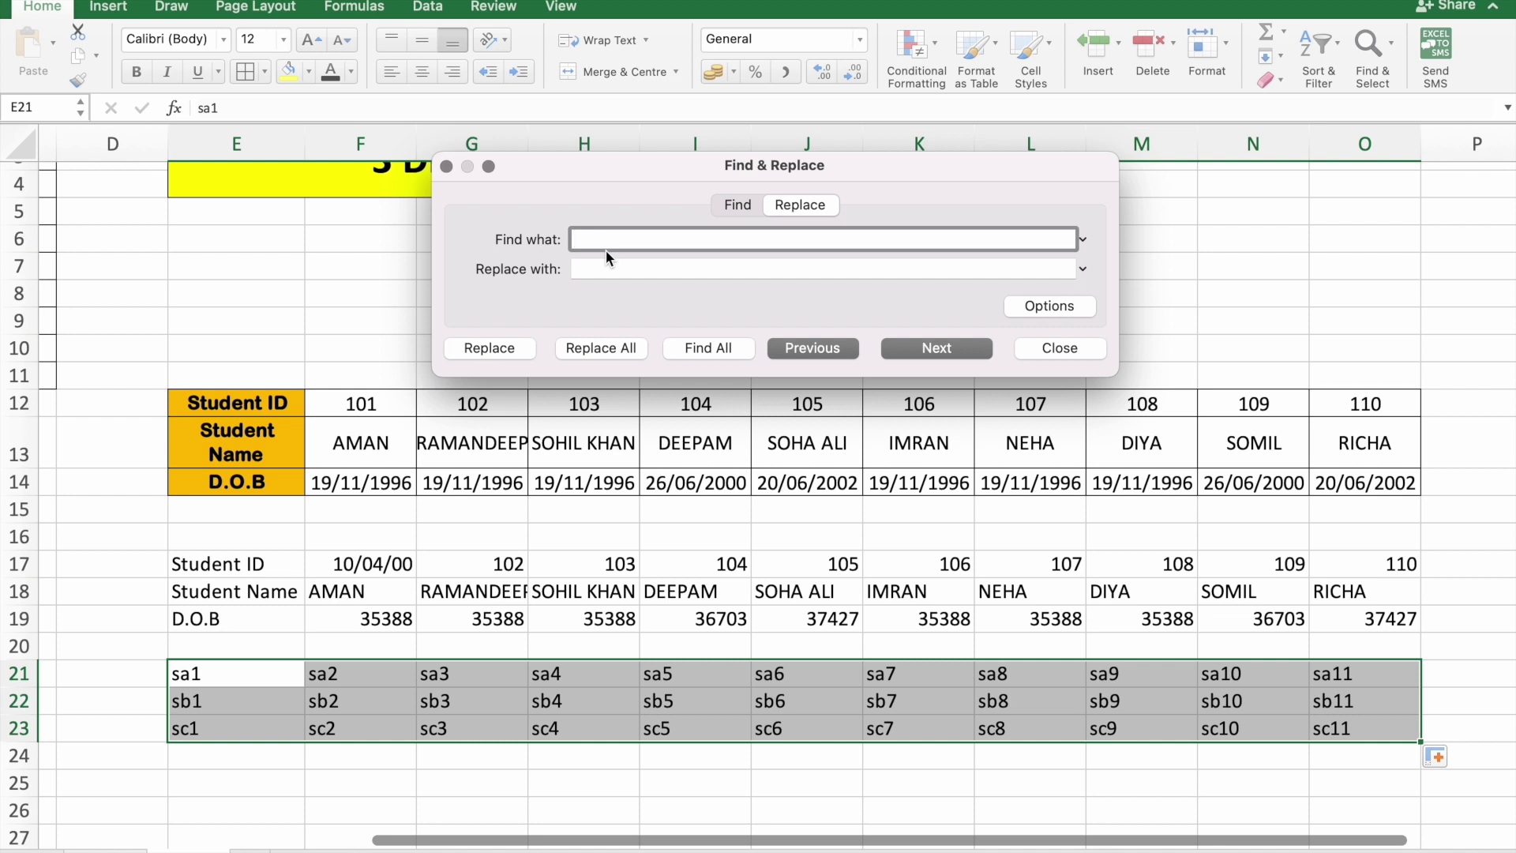
Replace every s with = in the selection, creating 33 references like =A1.
{"action": "type", "text": "s"}
{"action": "left_click", "coordinate": [592, 269]}
{"action": "type", "text": "="}
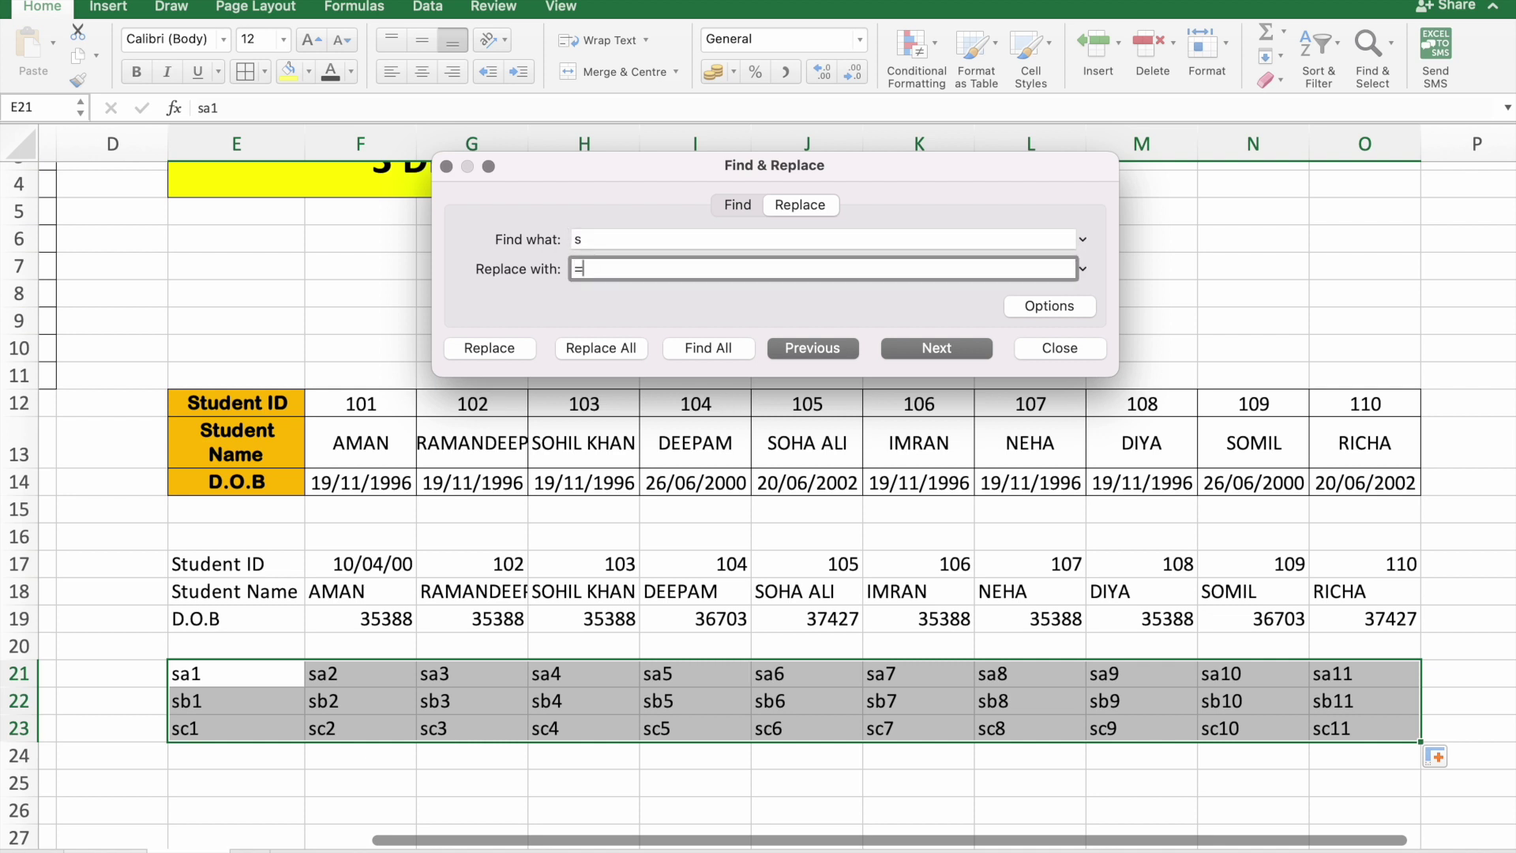
{"action": "left_click", "coordinate": [575, 348]}
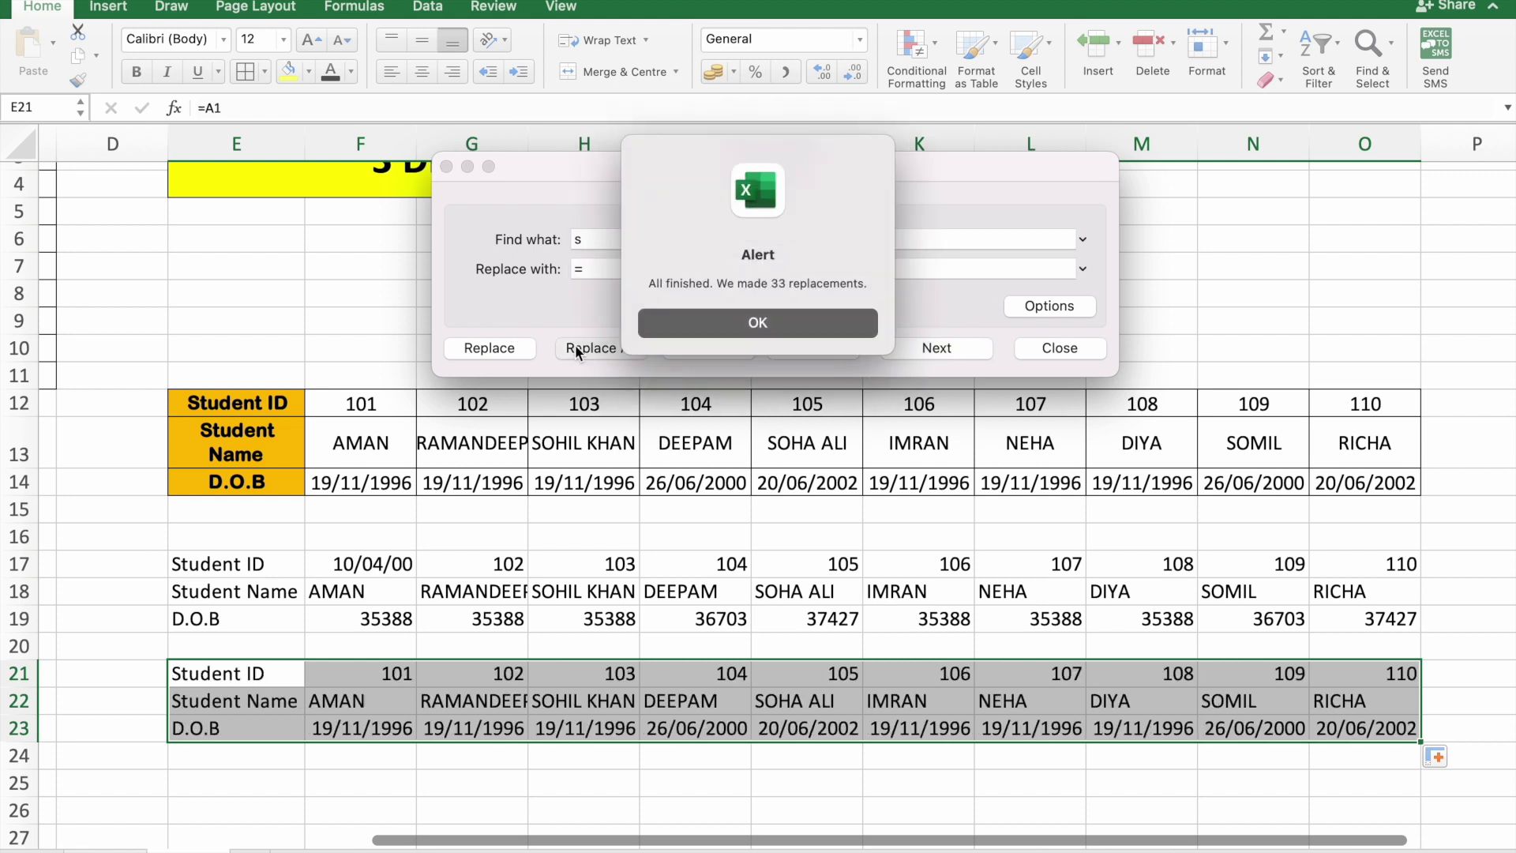
{"action": "left_click", "coordinate": [776, 325]}
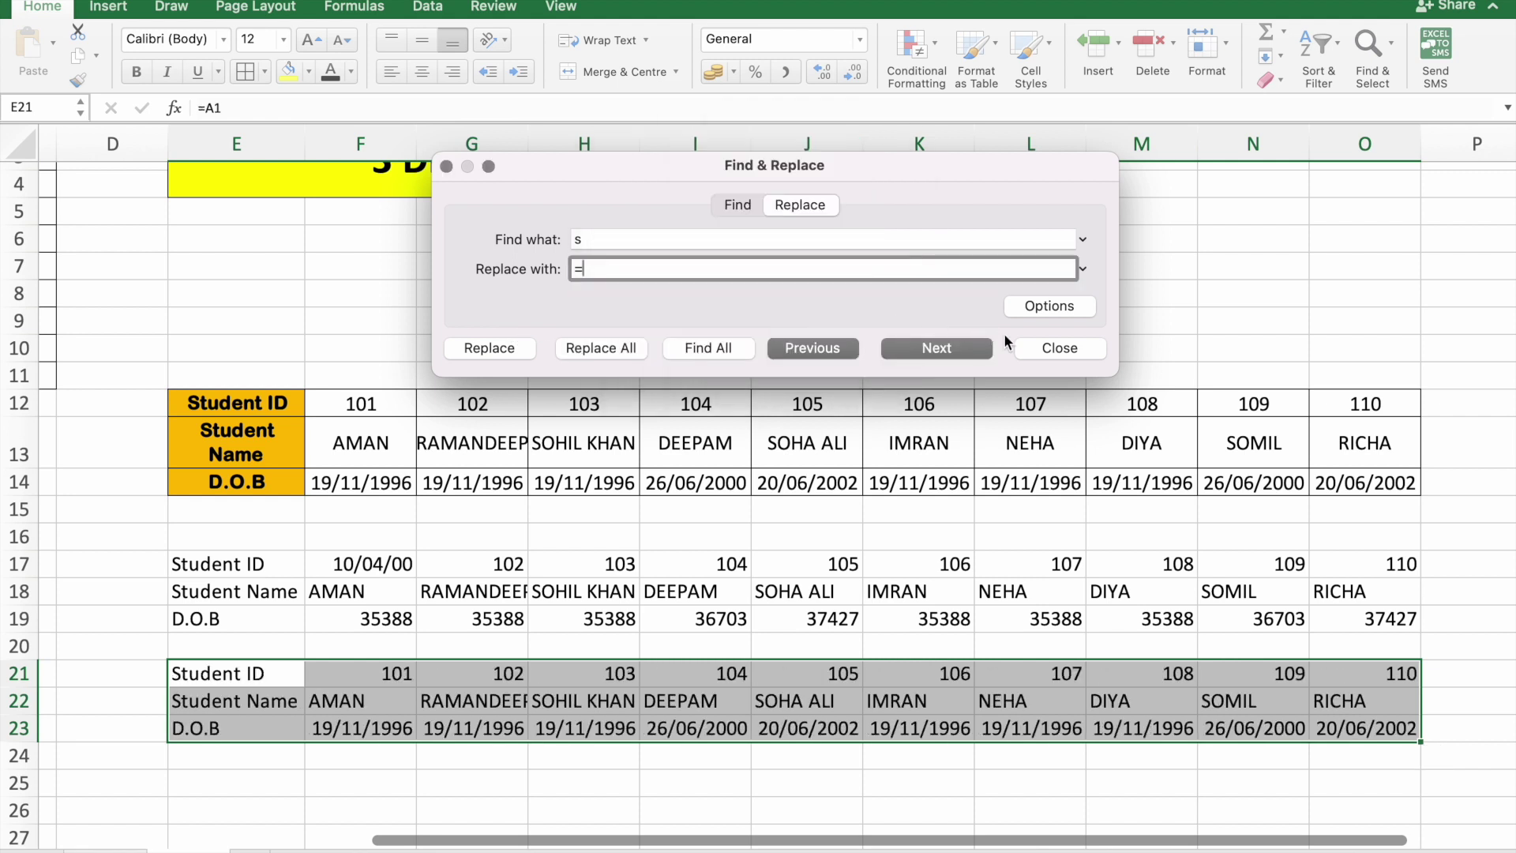
{"action": "left_click", "coordinate": [1033, 347]}
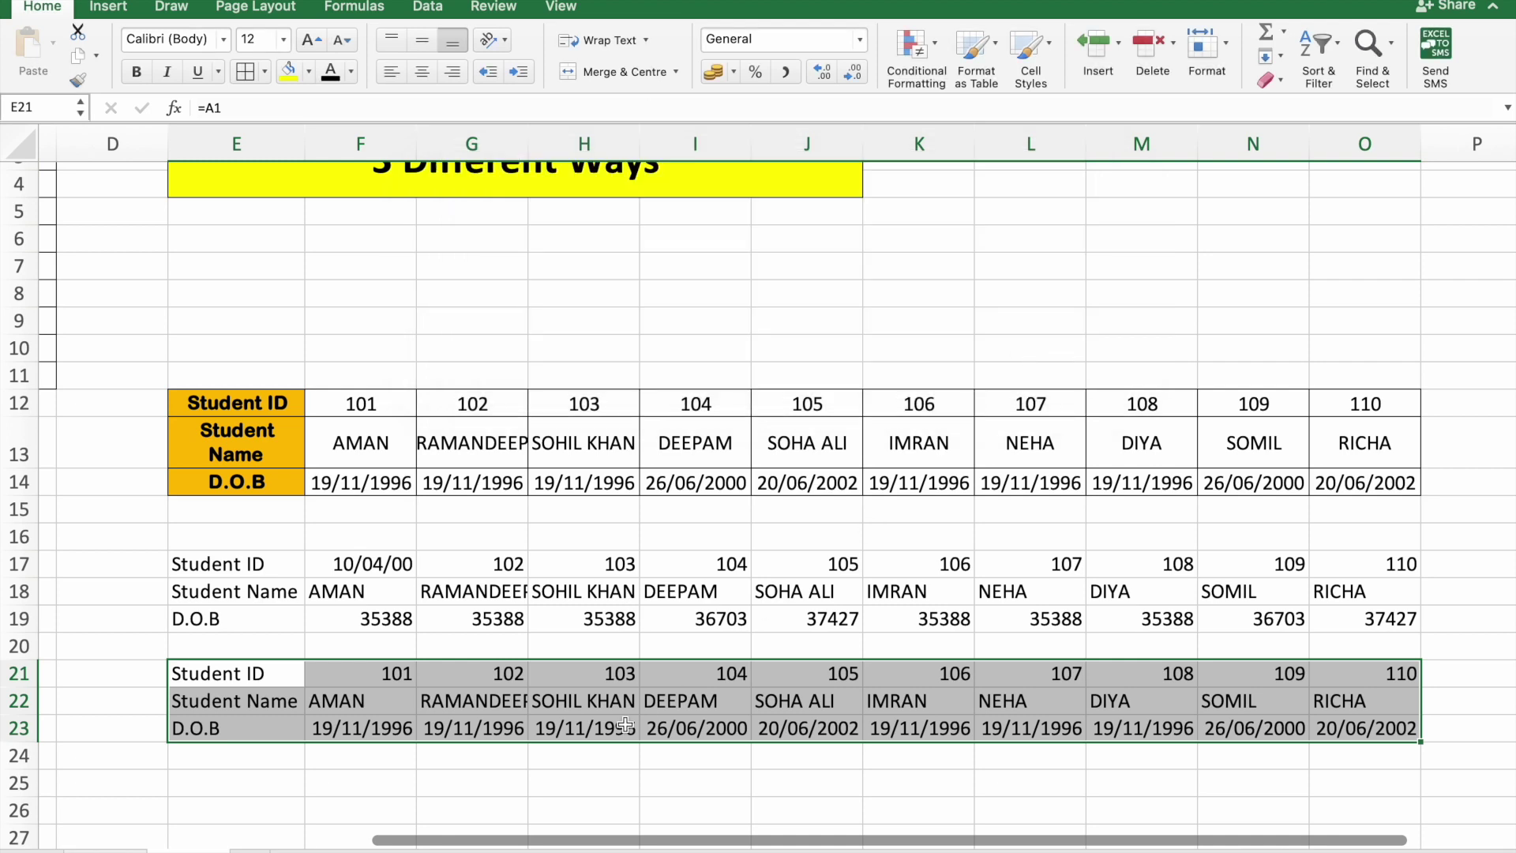
{"action": "scroll", "coordinate": [624, 724], "scroll_direction": "left", "scroll_amount": 5}
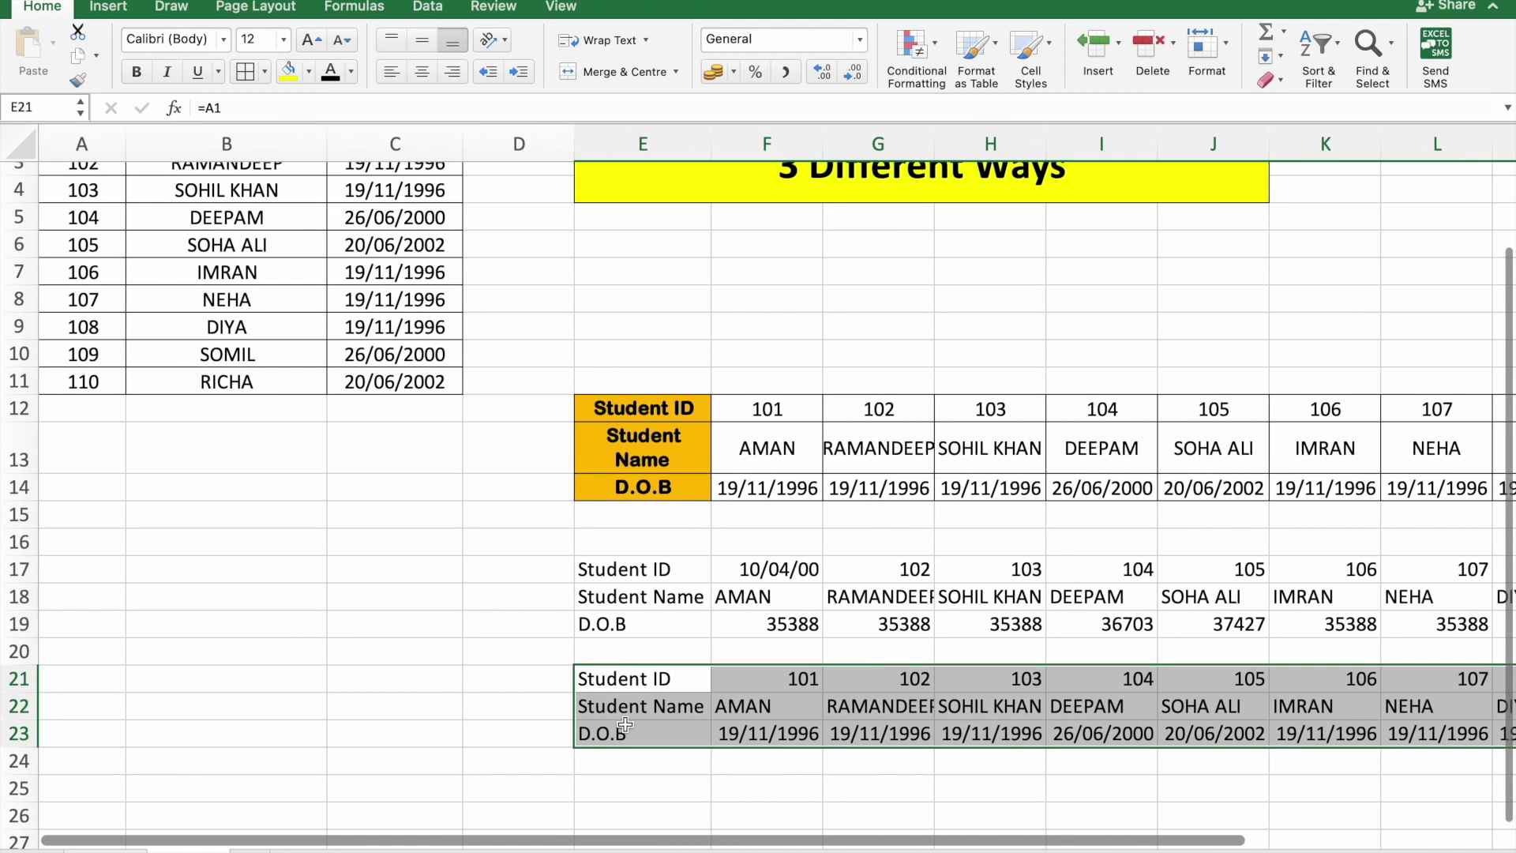
{"action": "left_click", "coordinate": [682, 691]}
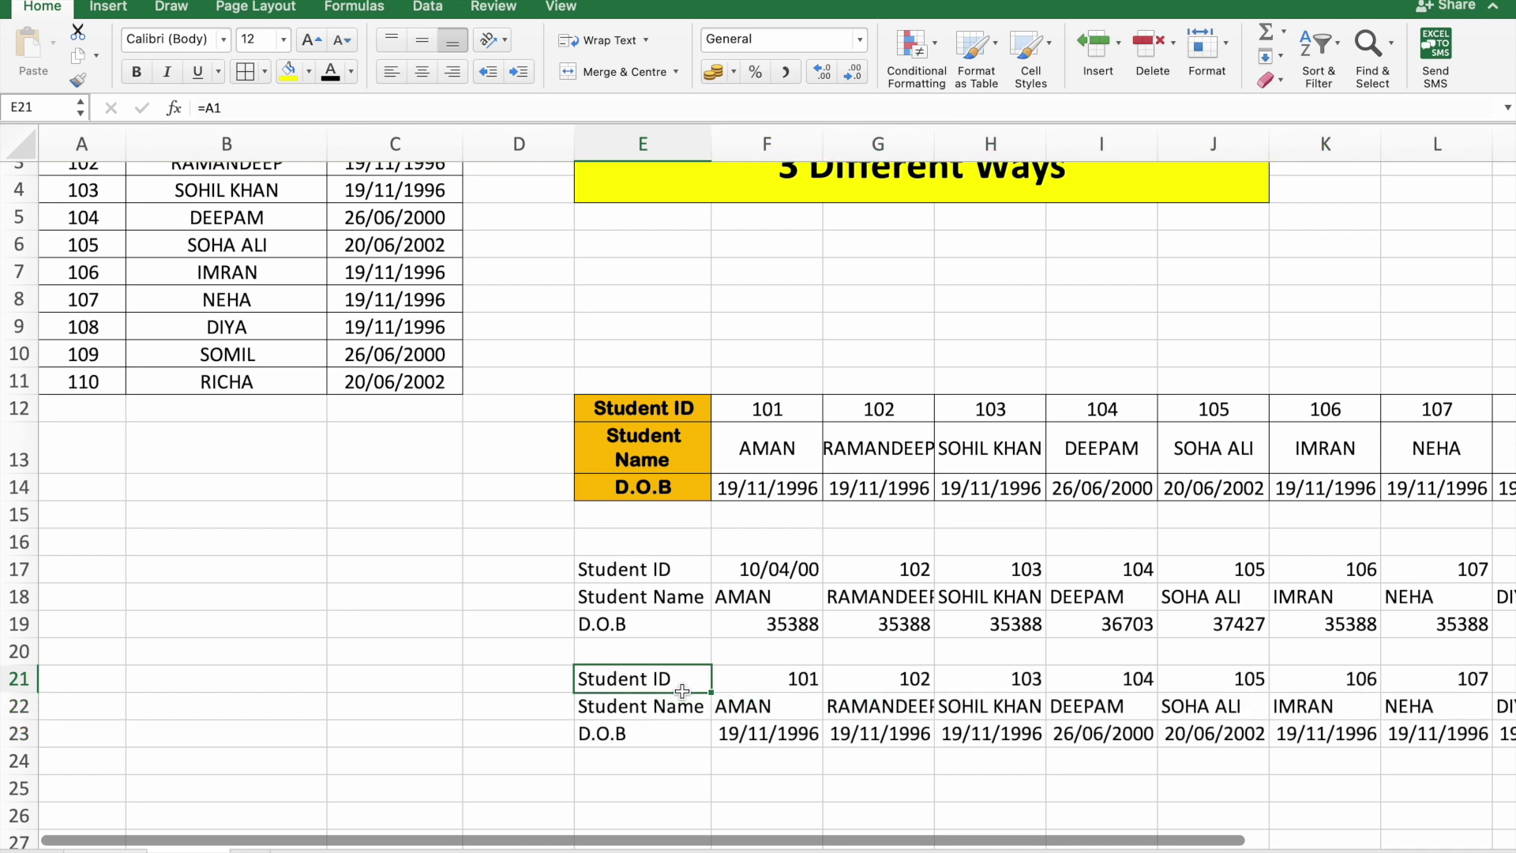
{"action": "left_click", "coordinate": [766, 680]}
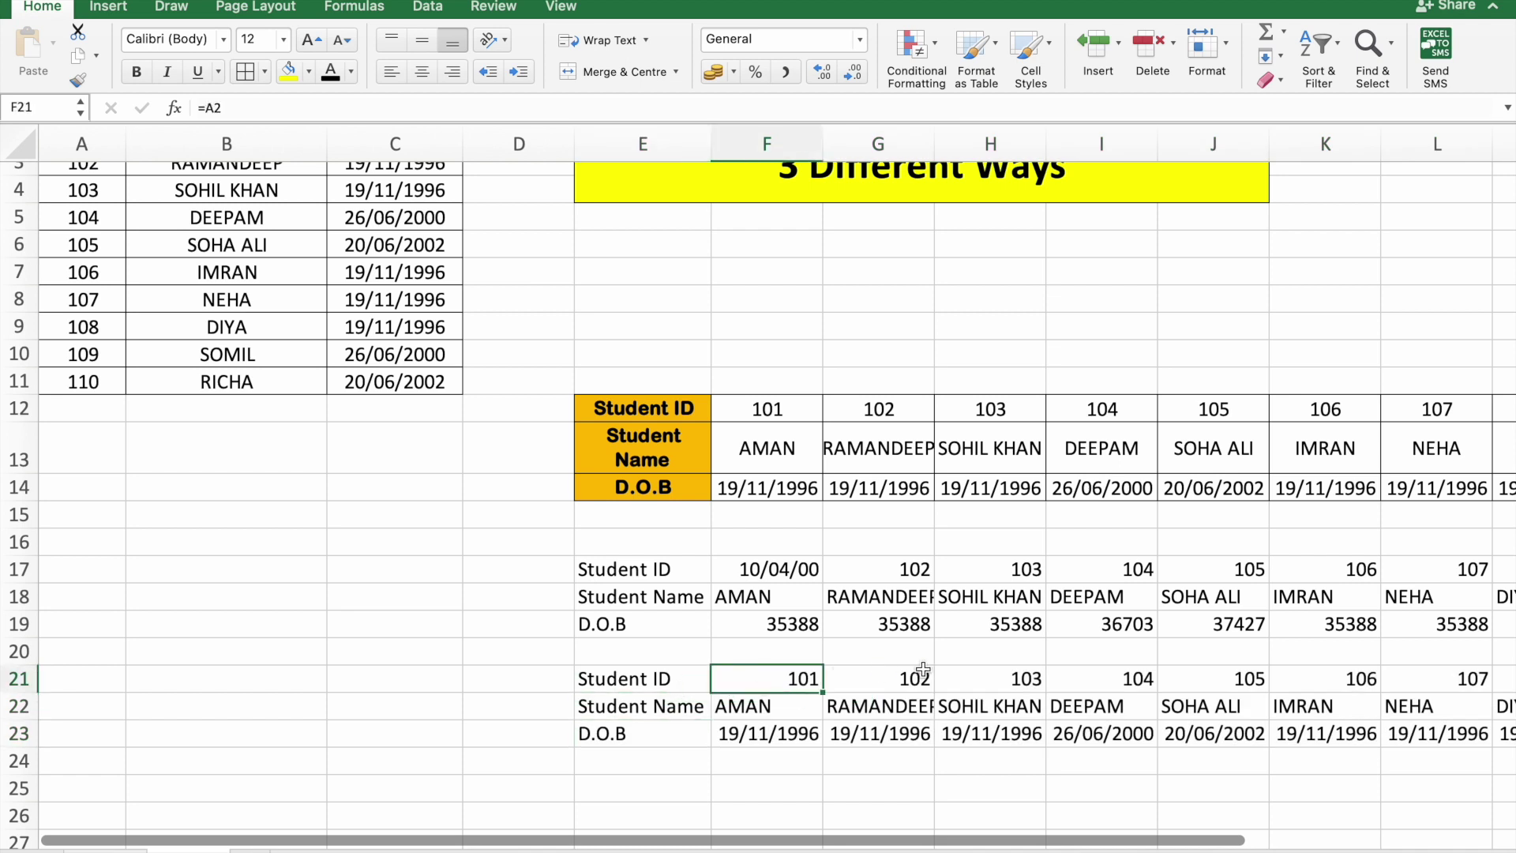
{"action": "left_click", "coordinate": [809, 709]}
{"action": "left_click", "coordinate": [805, 735]}
{"action": "scroll", "coordinate": [805, 735], "scroll_direction": "right", "scroll_amount": 3}
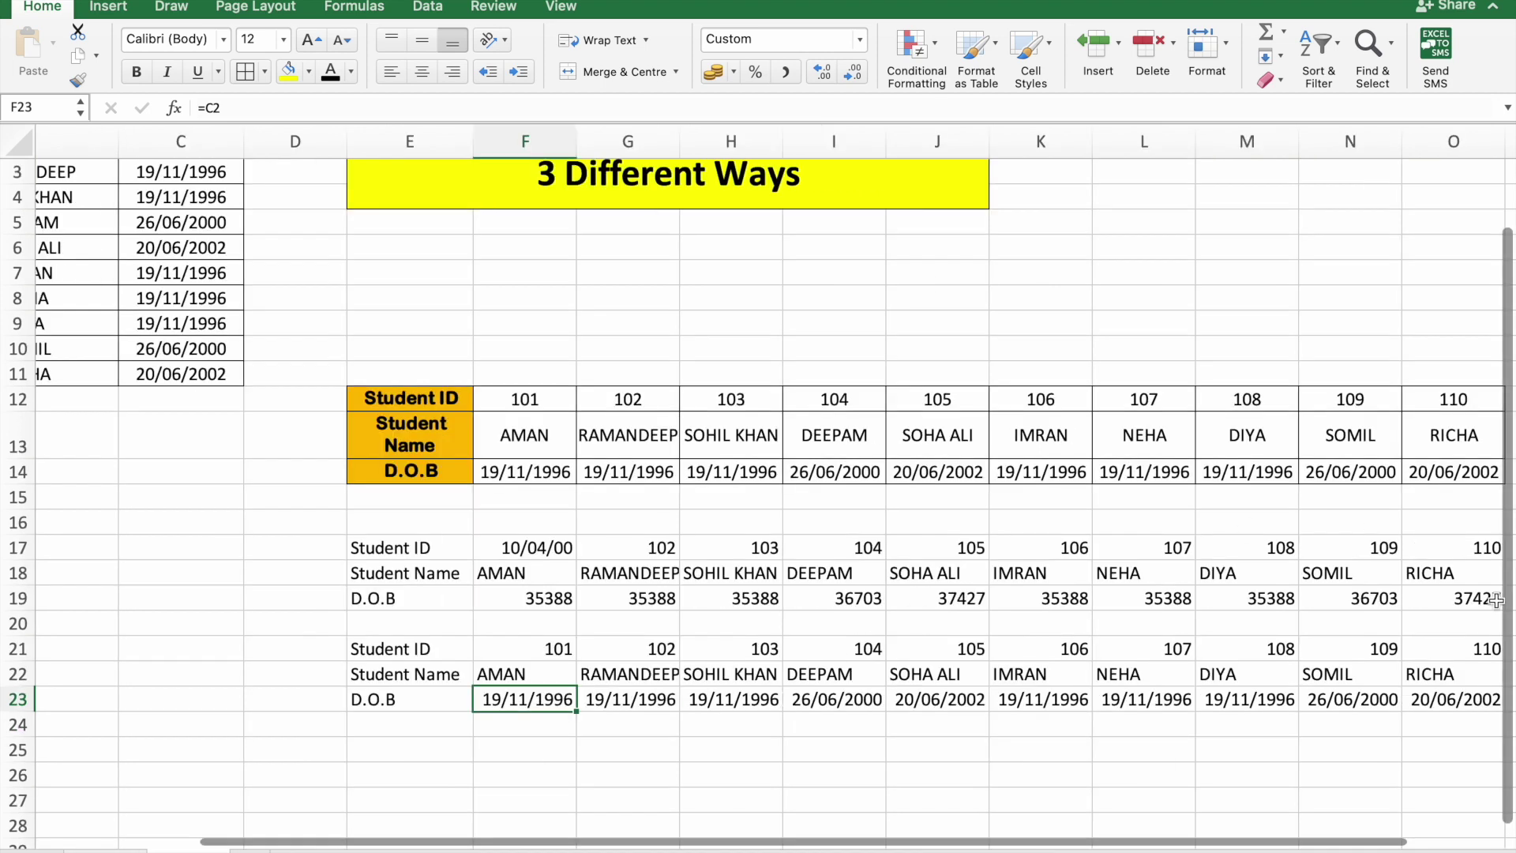
{"action": "scroll", "coordinate": [1463, 614], "scroll_direction": "right", "scroll_amount": 3}
Select the transposed tables in rows 17–19 and 21–23, then go back to cell A2.
{"action": "left_click_drag", "start_coordinate": [1303, 599], "coordinate": [237, 557]}
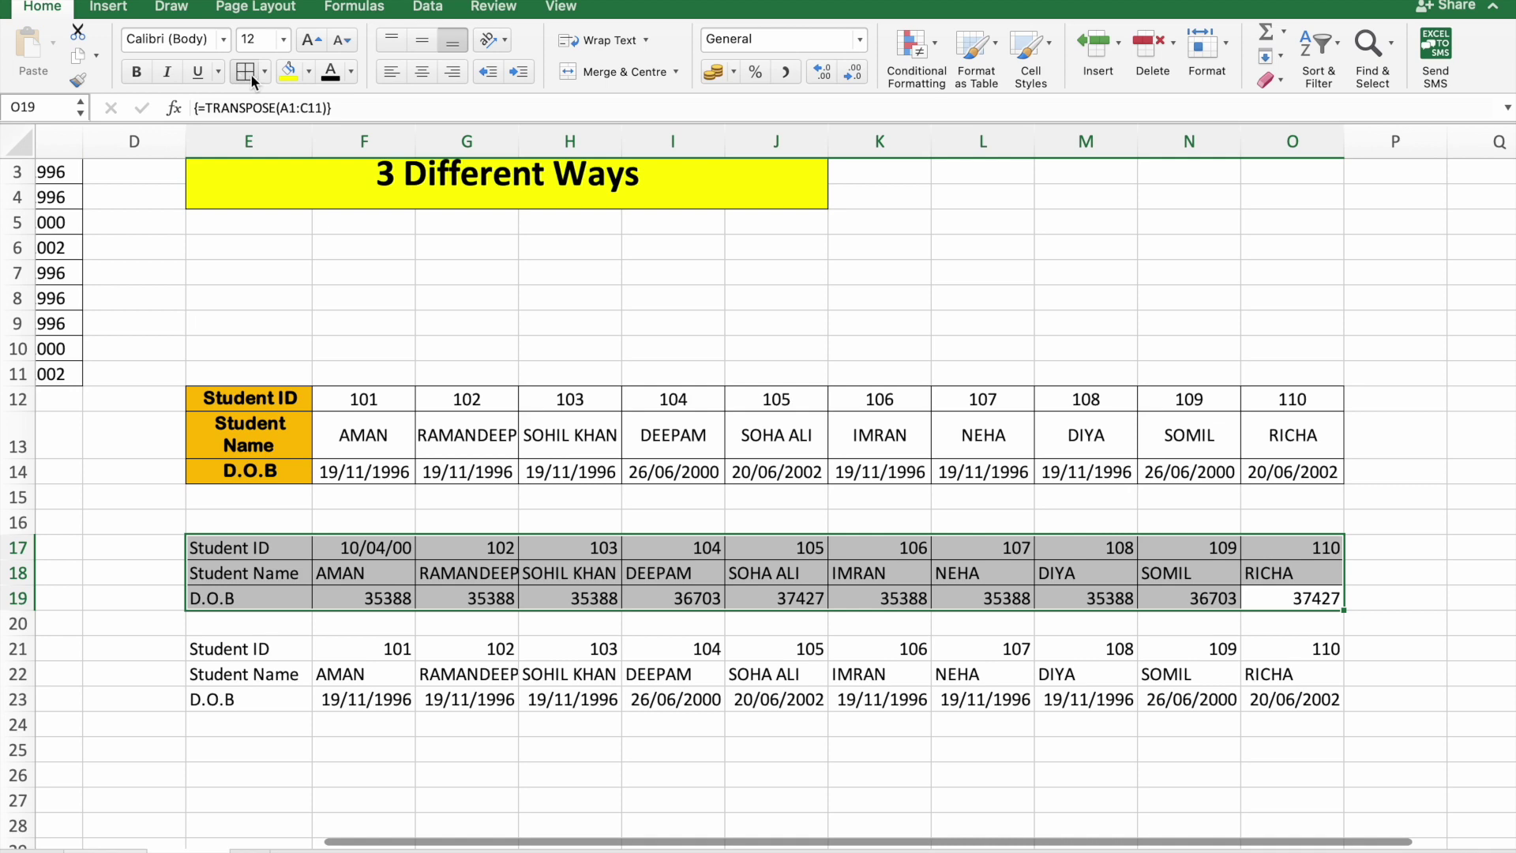
{"action": "left_click_drag", "start_coordinate": [1334, 708], "coordinate": [242, 652]}
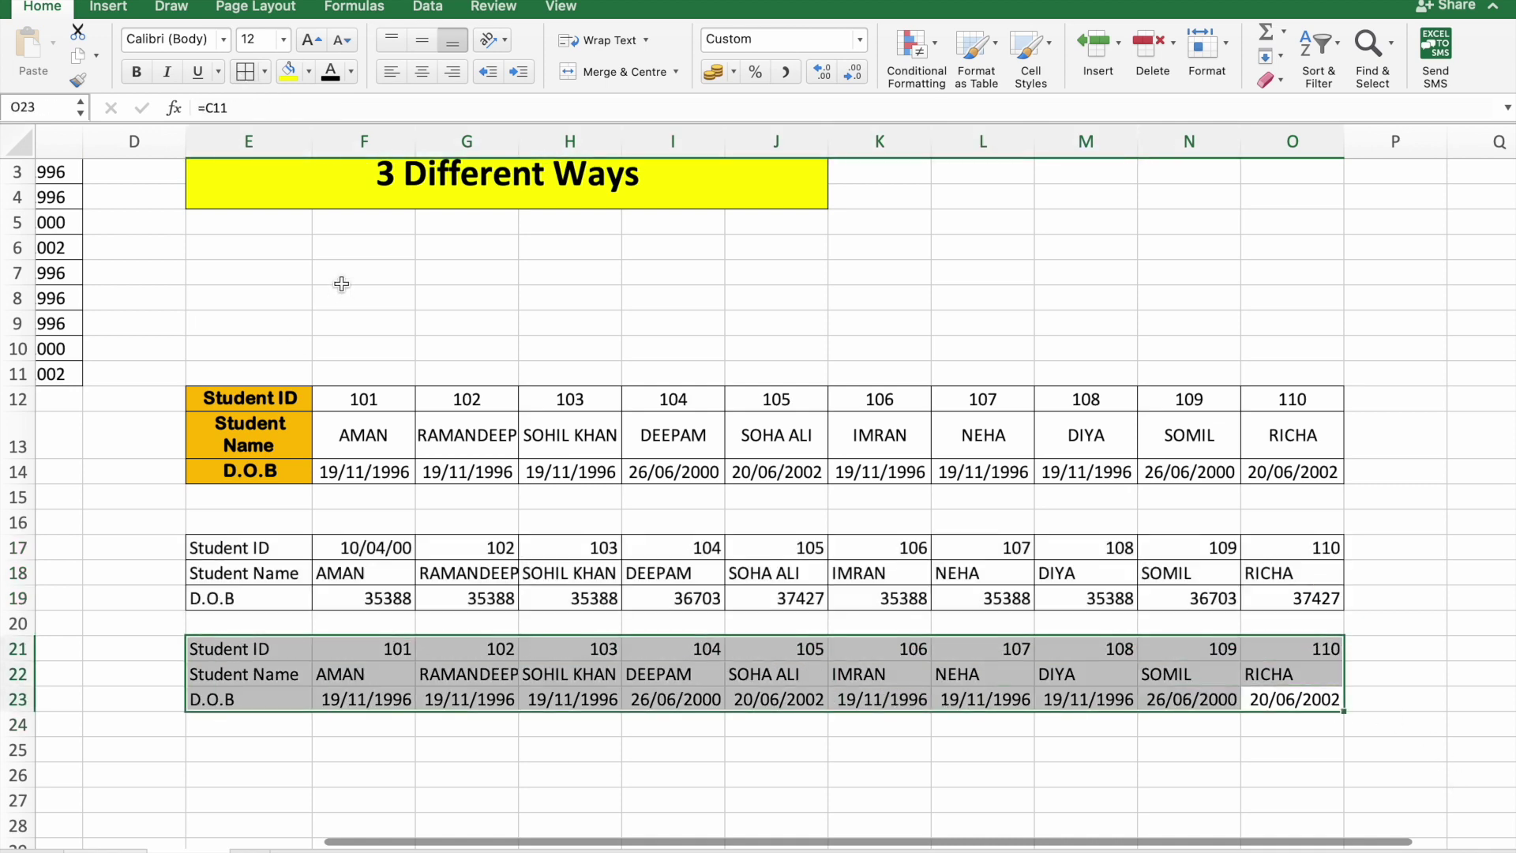
{"action": "scroll", "coordinate": [754, 526], "scroll_direction": "up", "scroll_amount": 2}
{"action": "scroll", "coordinate": [754, 525], "scroll_direction": "left", "scroll_amount": 3}
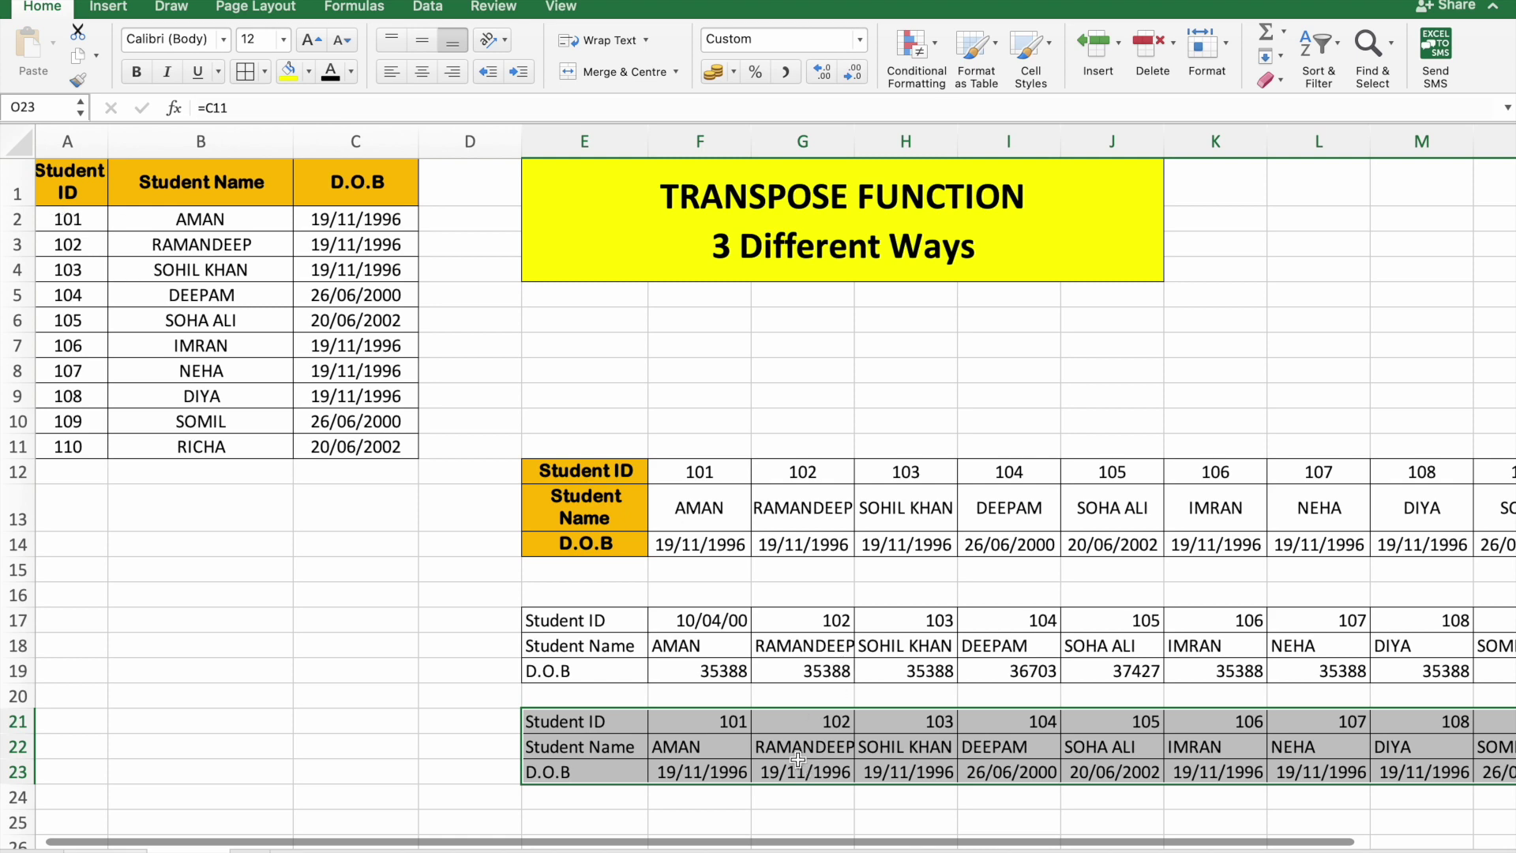
{"action": "left_click", "coordinate": [75, 221]}
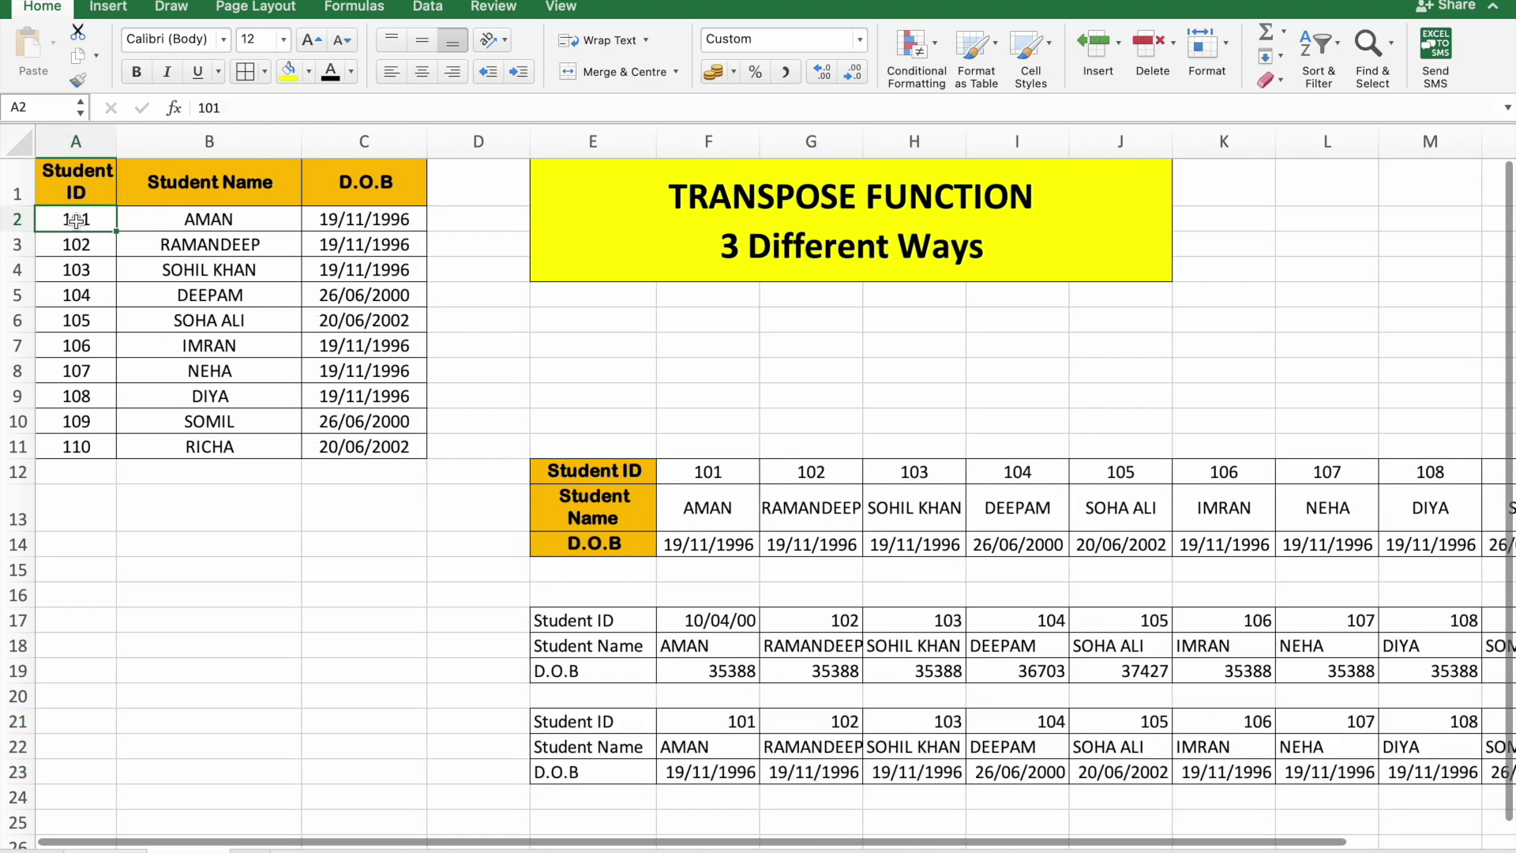
Change the name in B2 from AMAN to Amandeep.
{"action": "left_click", "coordinate": [182, 224]}
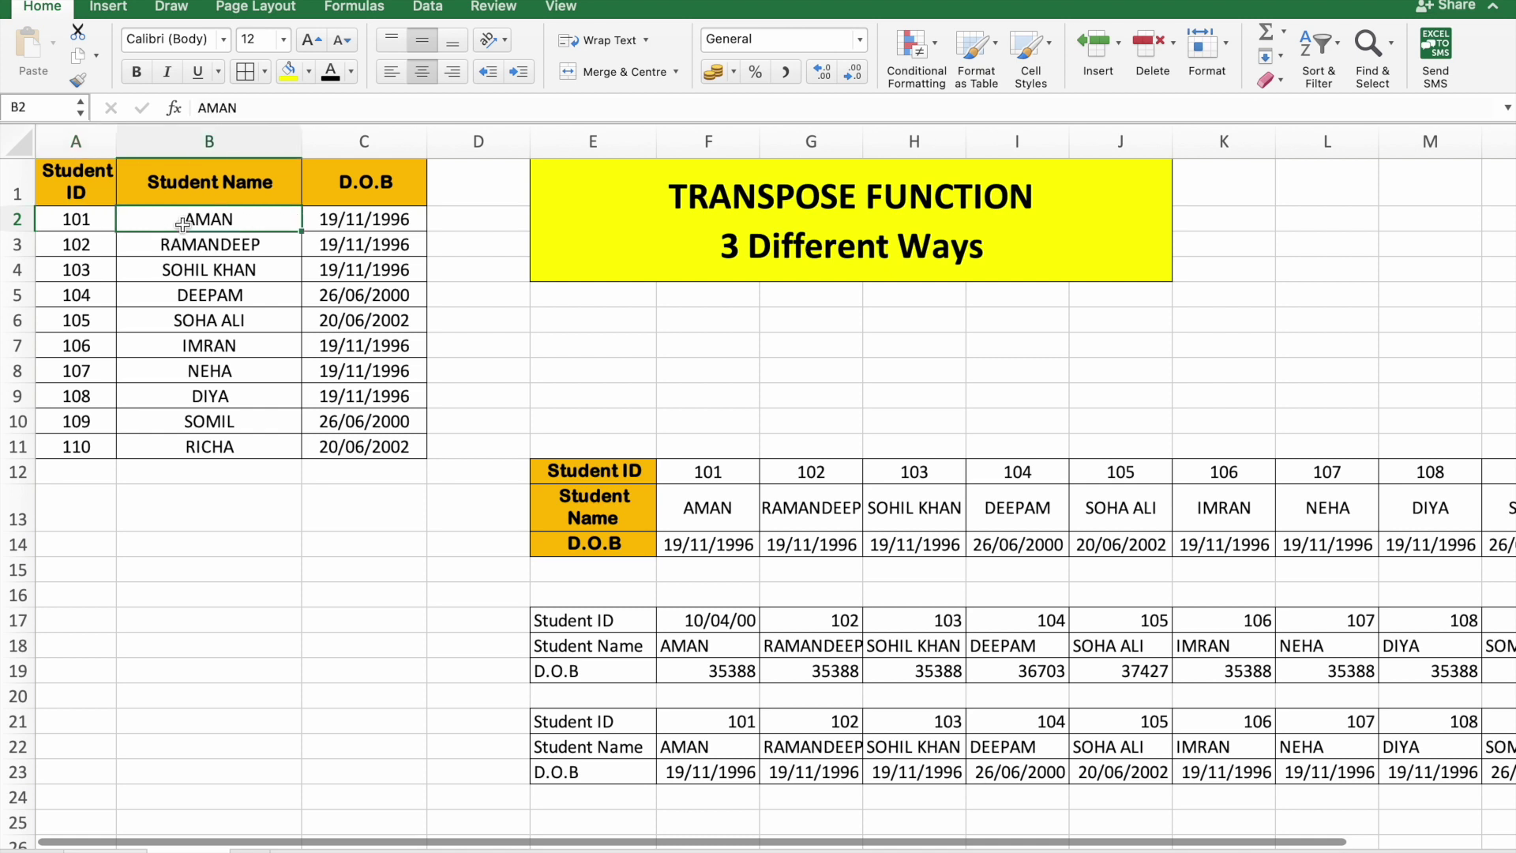
{"action": "type", "text": "Amandeep"}
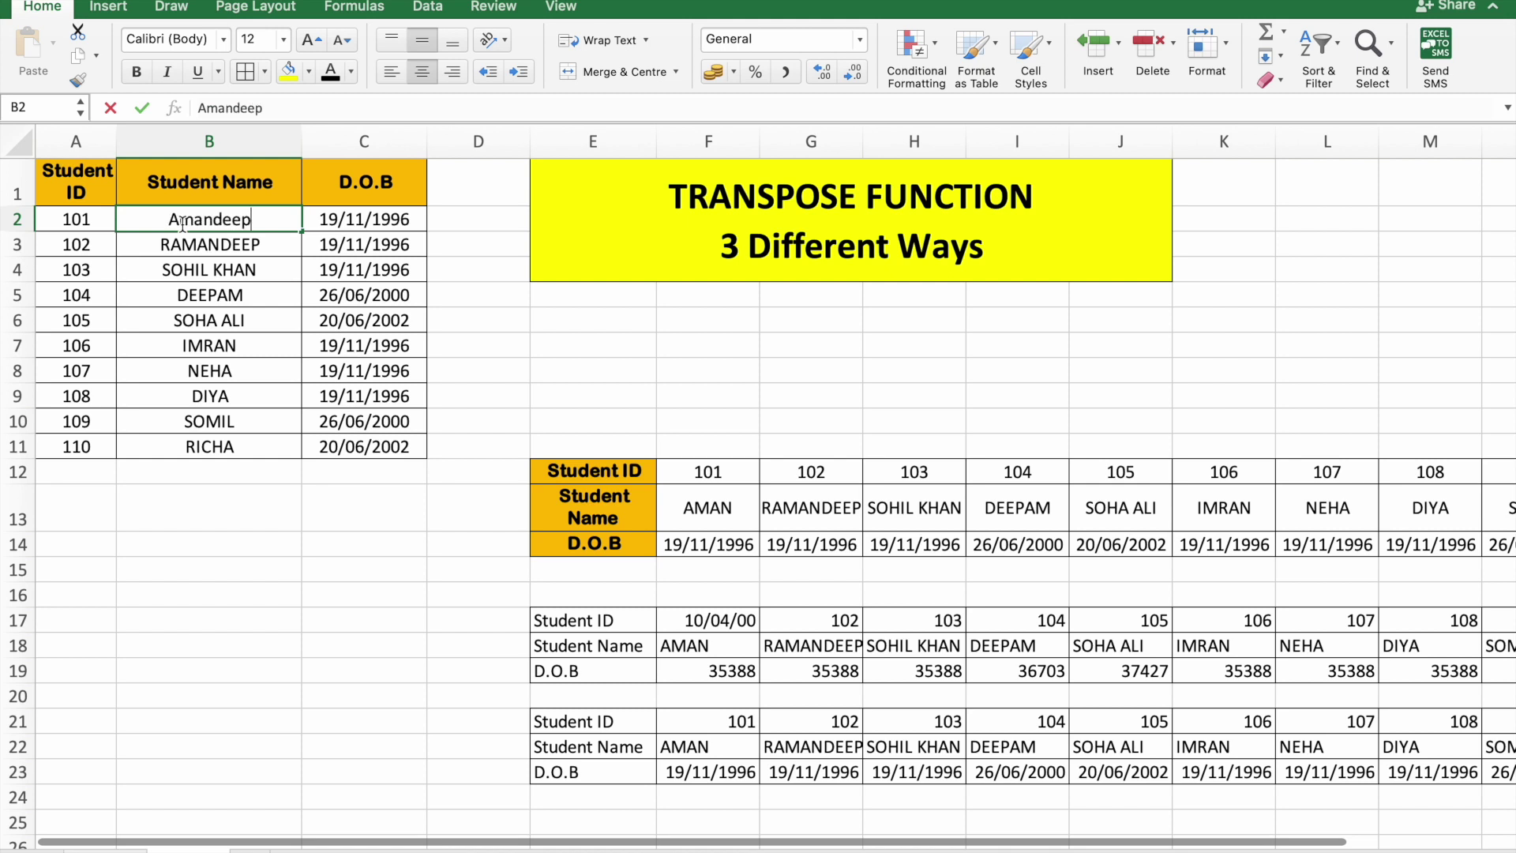
{"action": "key", "text": "Return"}
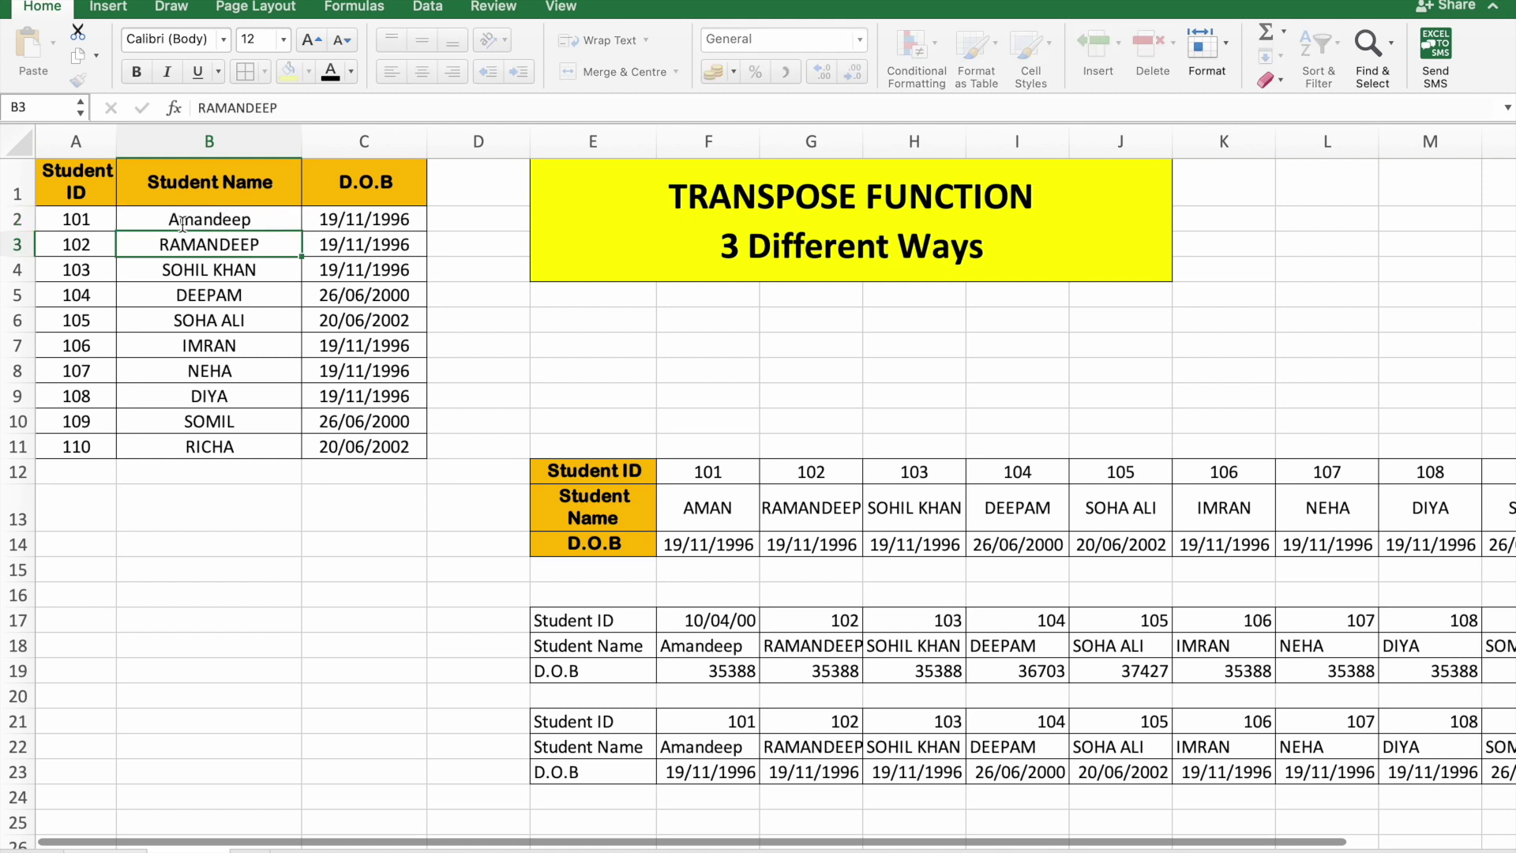
Compare F18 and F22, now showing Amandeep, with pasted F13 still reading AMAN.
{"action": "left_click", "coordinate": [740, 651]}
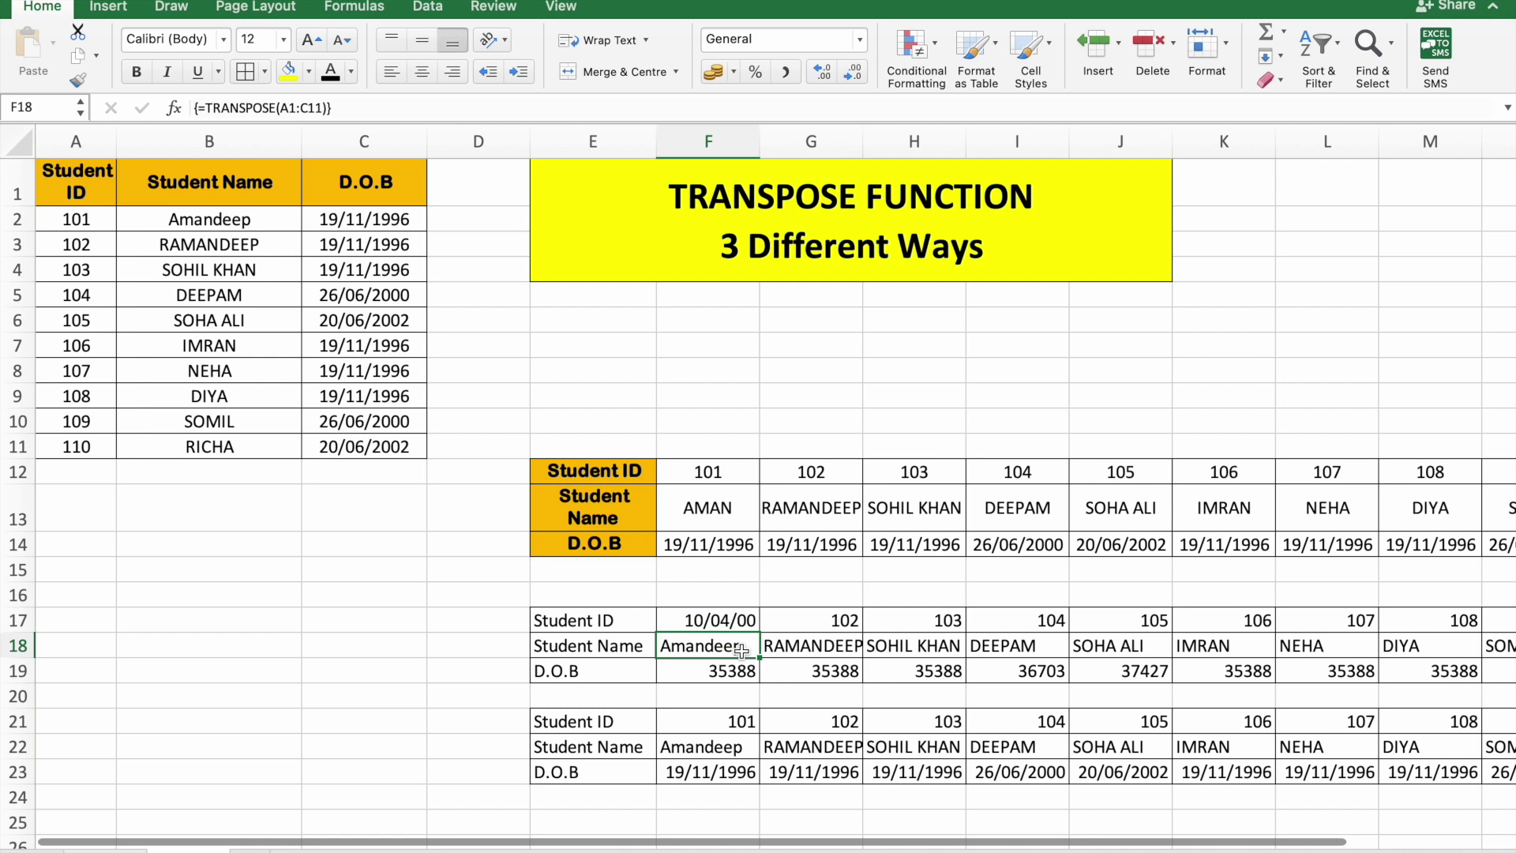
{"action": "left_click", "coordinate": [704, 751]}
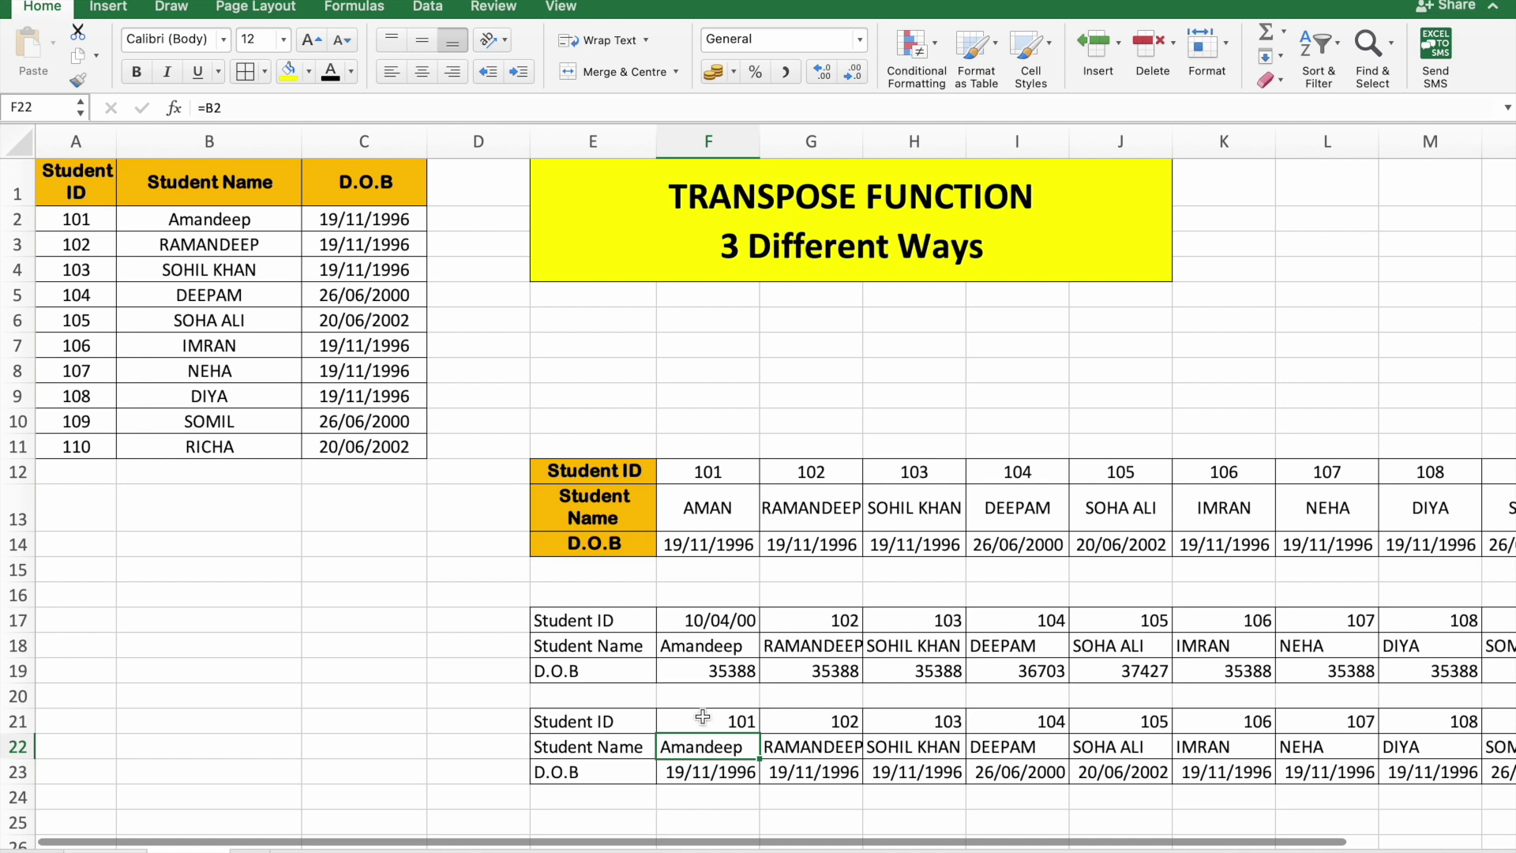
{"action": "left_click", "coordinate": [273, 223]}
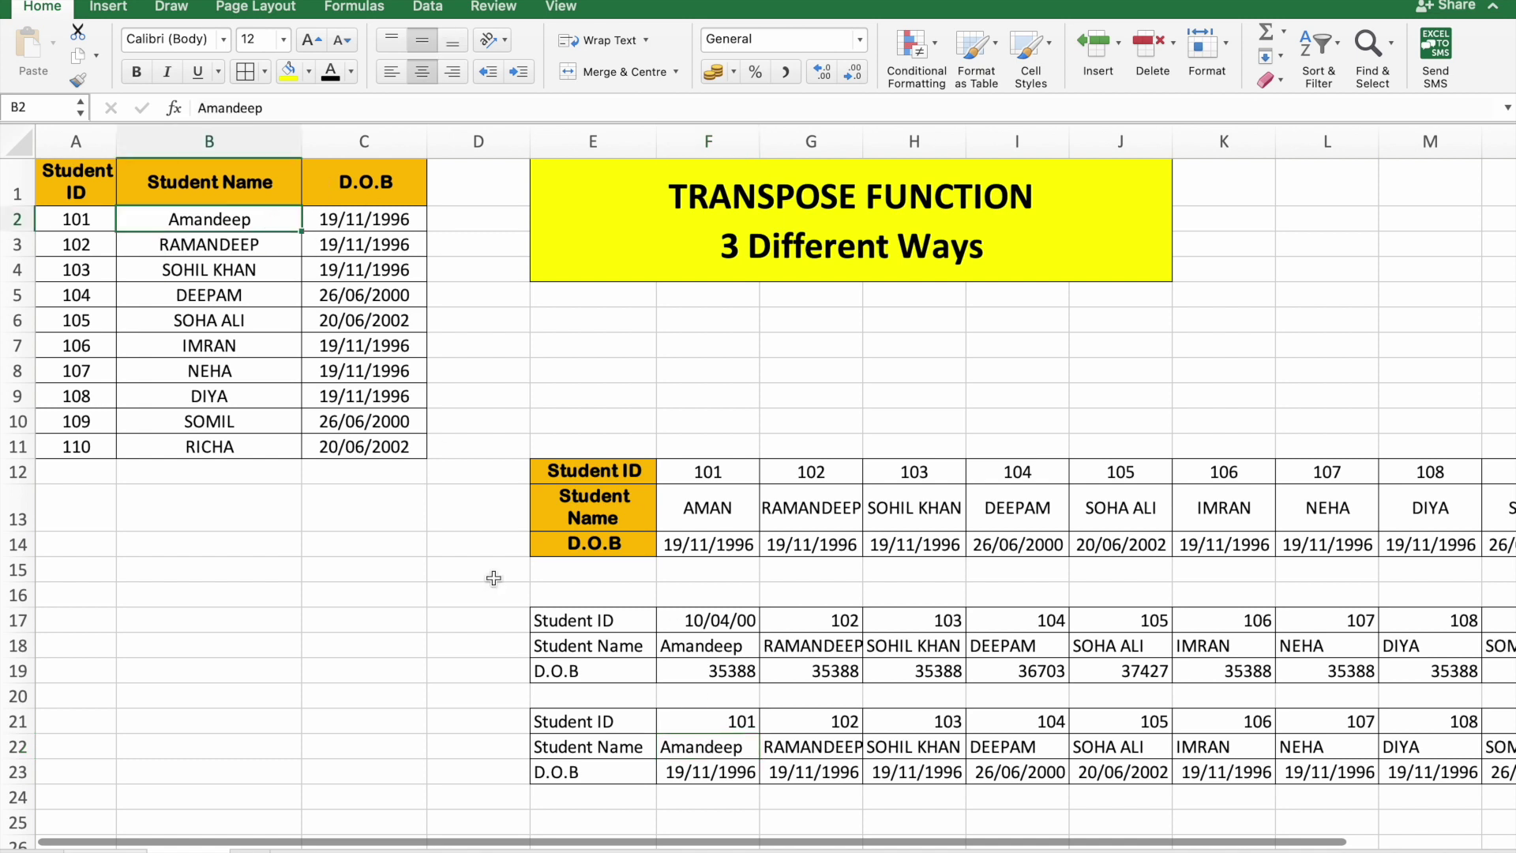
{"action": "left_click", "coordinate": [204, 348]}
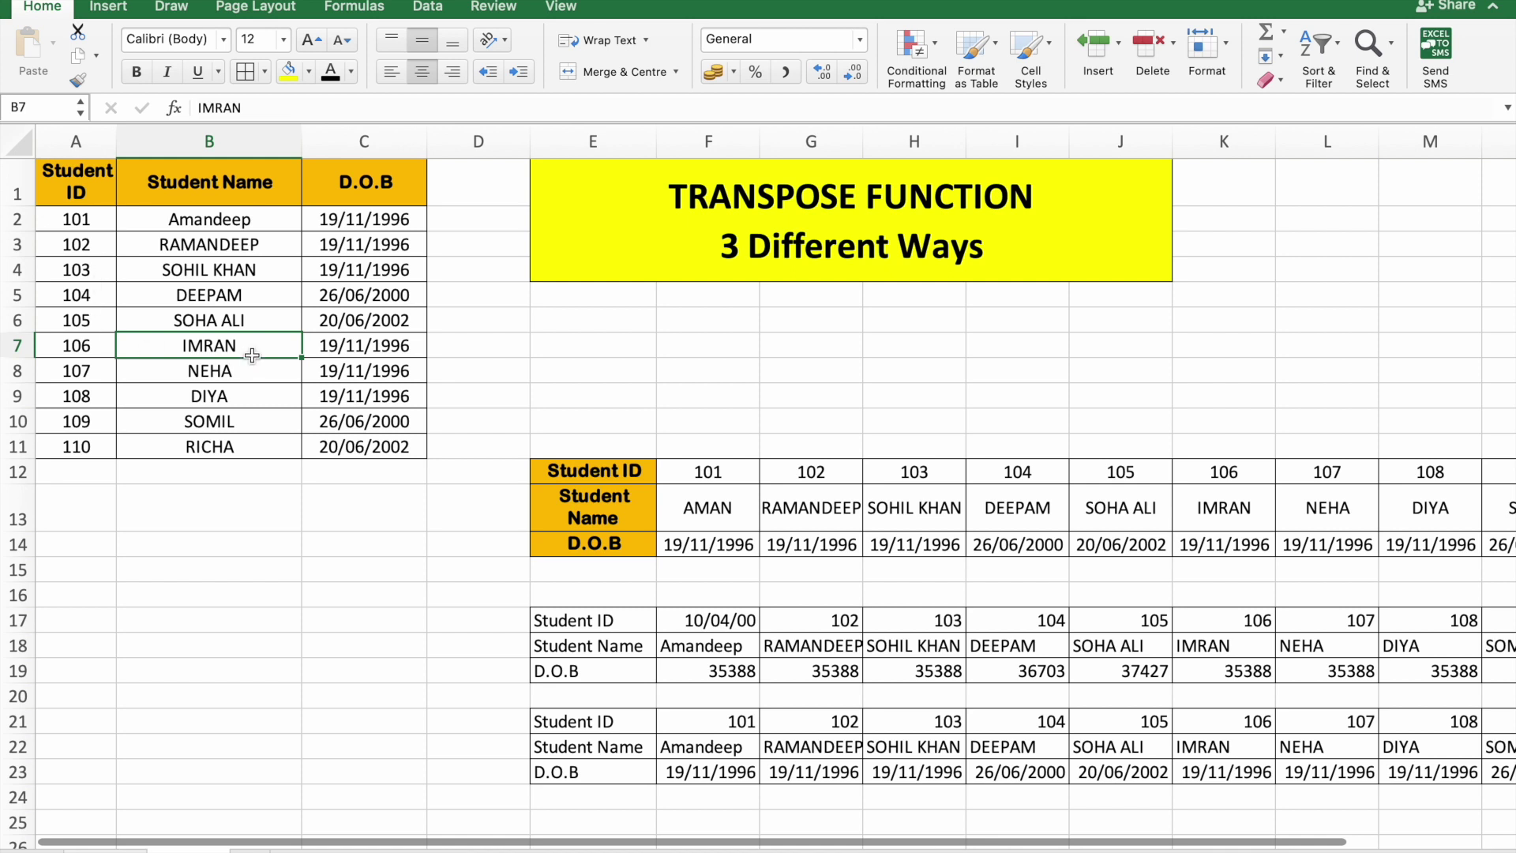
{"action": "left_click", "coordinate": [716, 646]}
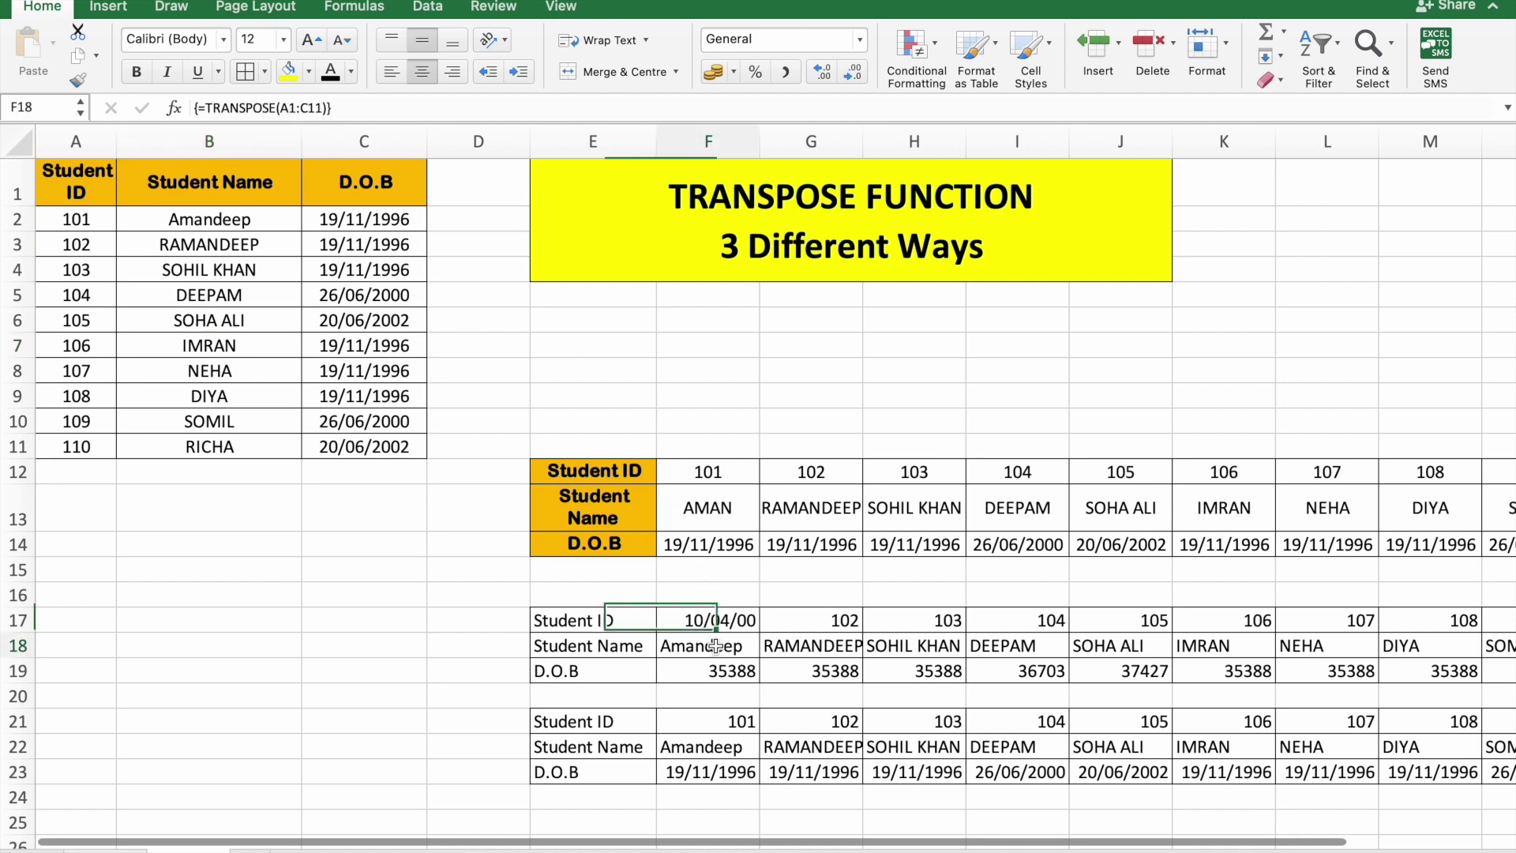
{"action": "left_click", "coordinate": [726, 748]}
{"action": "left_click", "coordinate": [707, 502]}
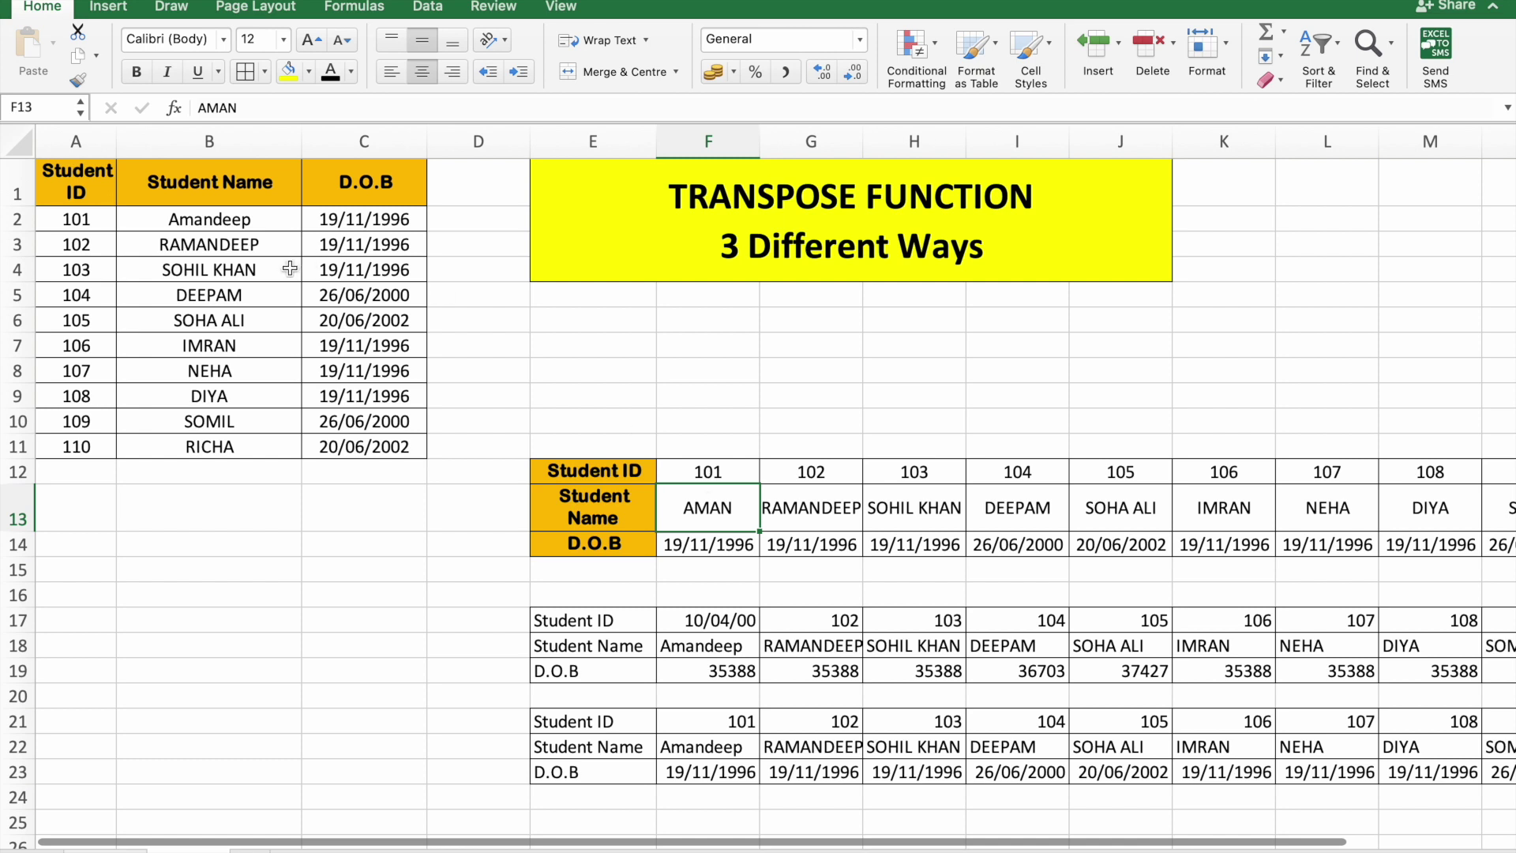
{"action": "scroll", "coordinate": [290, 269], "scroll_direction": "down", "scroll_amount": 1}
{"action": "scroll", "coordinate": [290, 269], "scroll_direction": "right", "scroll_amount": 1}
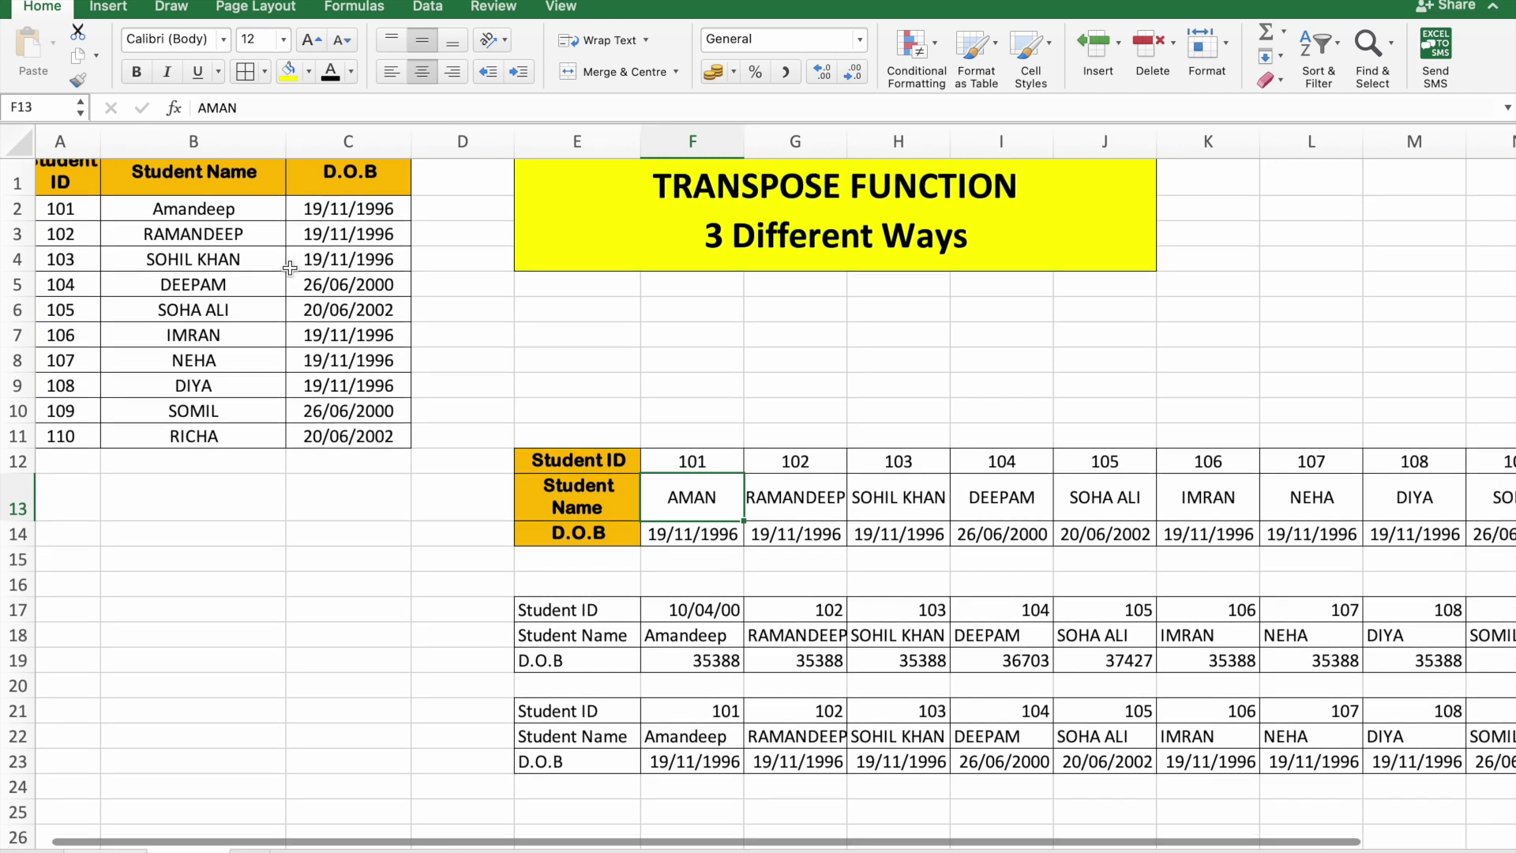